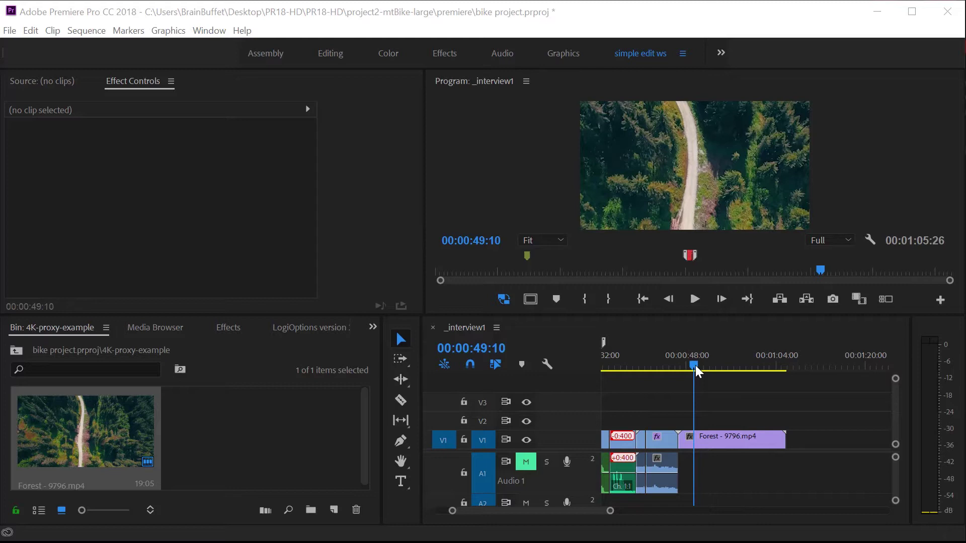
- Trim the Forest clip's out-point back to the playhead at 50:04
{"action": "mouse_move", "coordinate": [695, 365]}
{"action": "left_mouse_down"}
{"action": "mouse_move", "coordinate": [685, 366]}
{"action": "mouse_move", "coordinate": [698, 366]}
{"action": "left_mouse_up"}
{"action": "left_click_drag", "start_coordinate": [786, 437], "coordinate": [697, 435]}
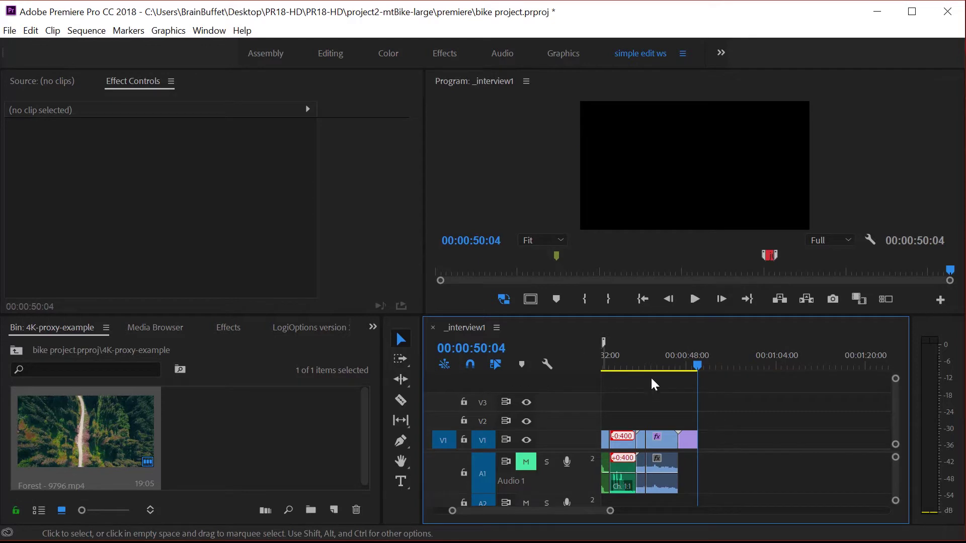
{"action": "key", "text": "="}
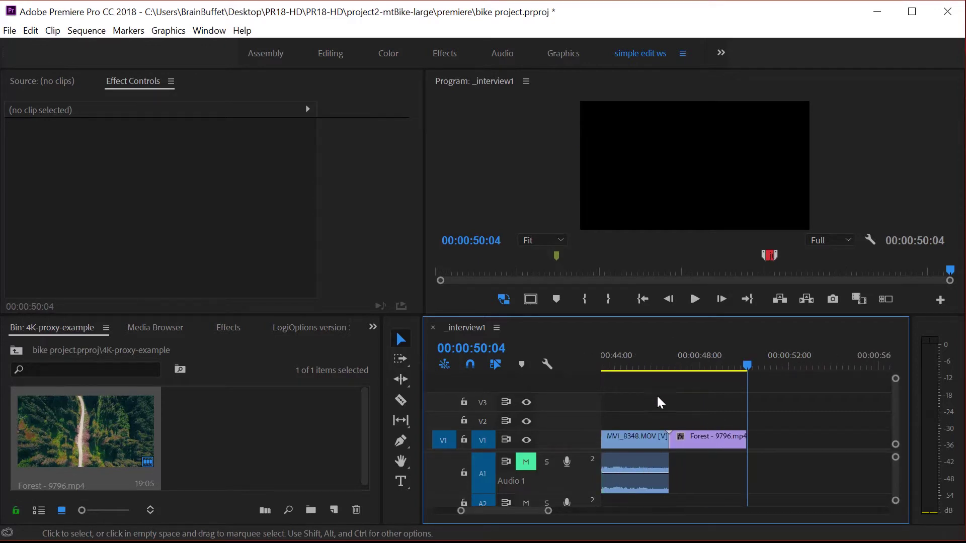
- Delete the MVI_8348.MOV clips and their audio, leaving a gap before Forest
{"action": "scroll", "coordinate": [521, 511], "scroll_direction": "up", "scroll_amount": 5}
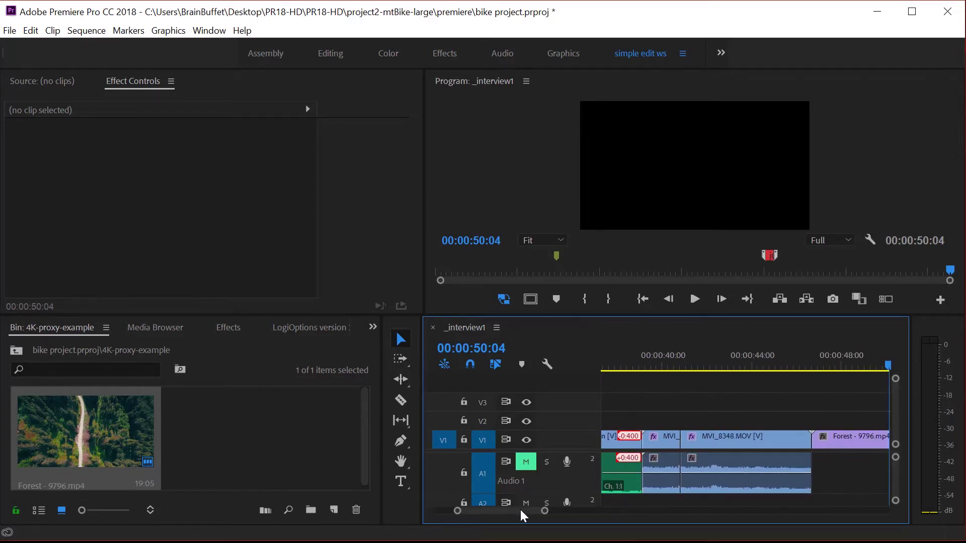
{"action": "left_click_drag", "start_coordinate": [752, 361], "coordinate": [668, 362]}
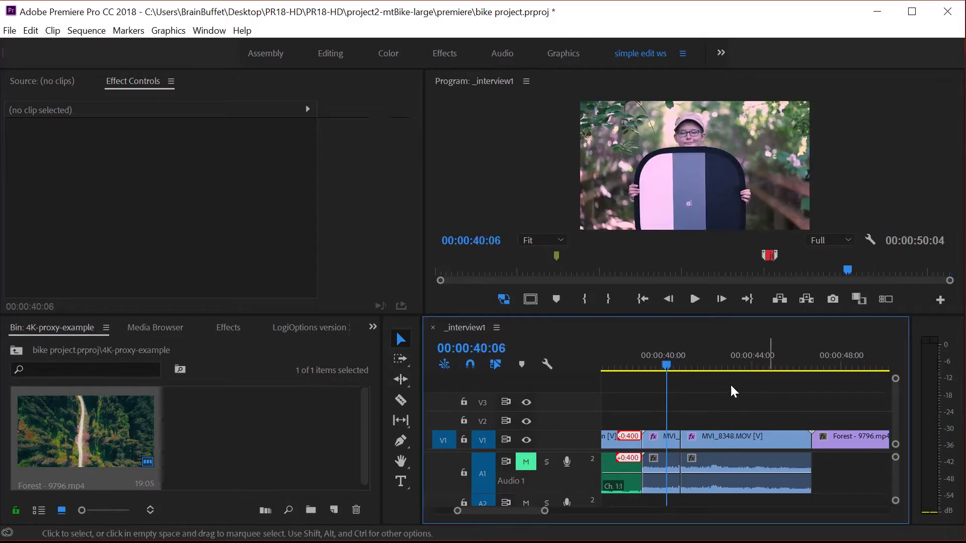
{"action": "left_click_drag", "start_coordinate": [751, 414], "coordinate": [669, 484]}
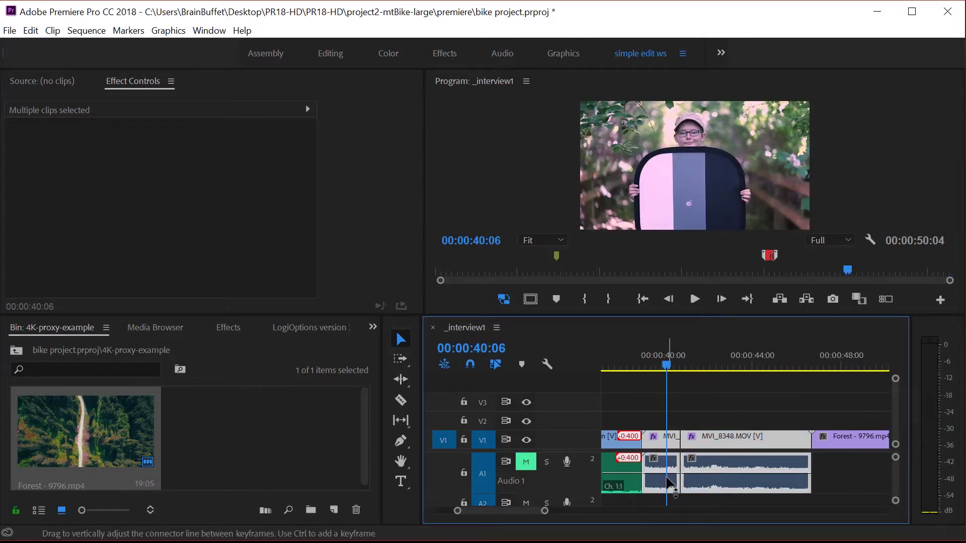
{"action": "key", "text": "Delete"}
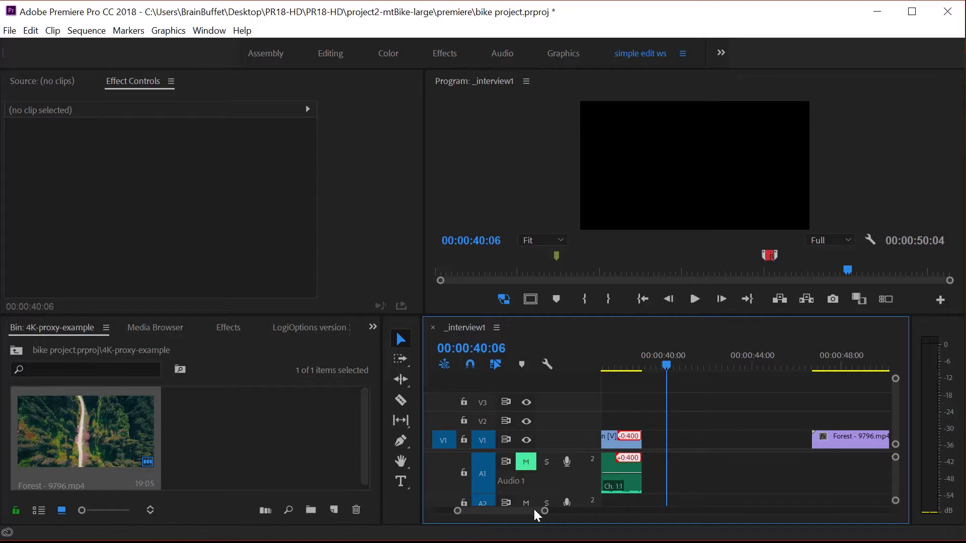
{"action": "scroll", "coordinate": [532, 512], "scroll_direction": "up", "scroll_amount": 5}
{"action": "scroll", "coordinate": [529, 513], "scroll_direction": "down", "scroll_amount": 2}
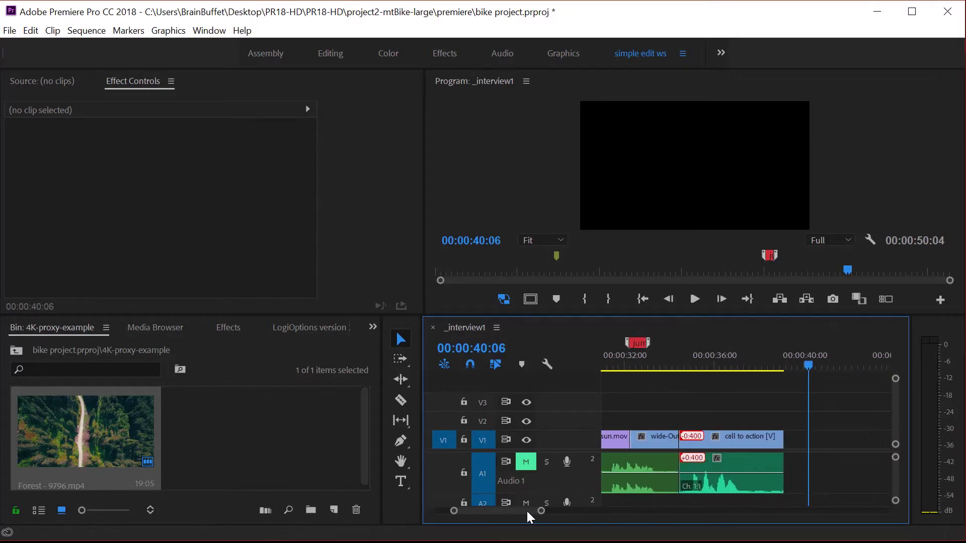
- Drag Forest - 9796.mp4 left into the V1 gap, then scrub back to review it
{"action": "scroll", "coordinate": [533, 512], "scroll_direction": "down", "scroll_amount": 6}
{"action": "left_click_drag", "start_coordinate": [790, 443], "coordinate": [729, 439]}
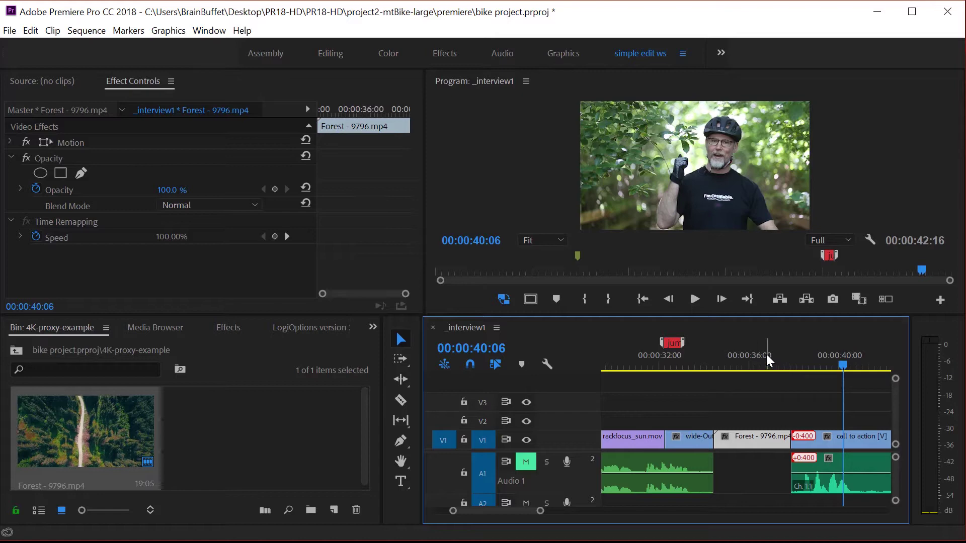
{"action": "left_click_drag", "start_coordinate": [766, 354], "coordinate": [674, 387]}
- Place music.mp3 from the audio bin on track A2 at the sequence start
{"action": "key", "text": "backslash"}
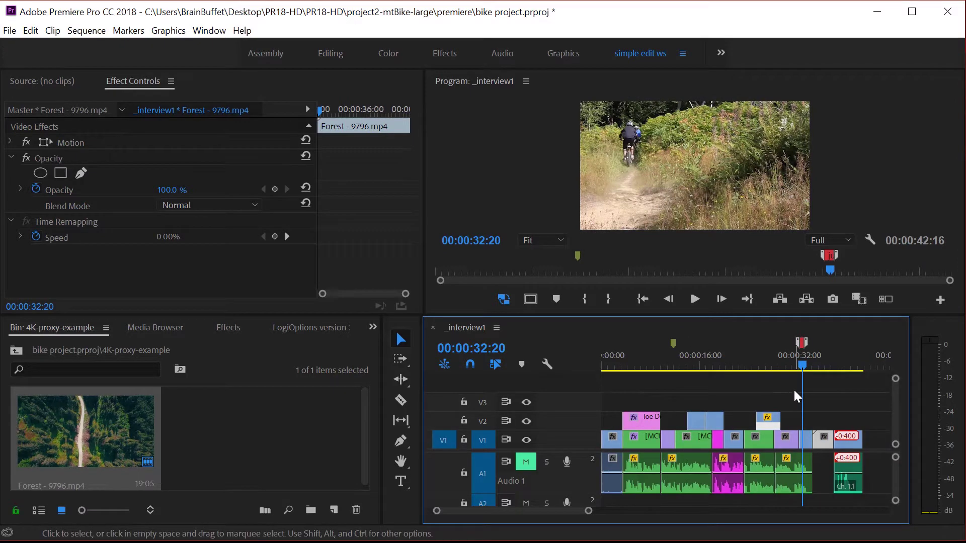
{"action": "left_click_drag", "start_coordinate": [804, 364], "coordinate": [611, 372]}
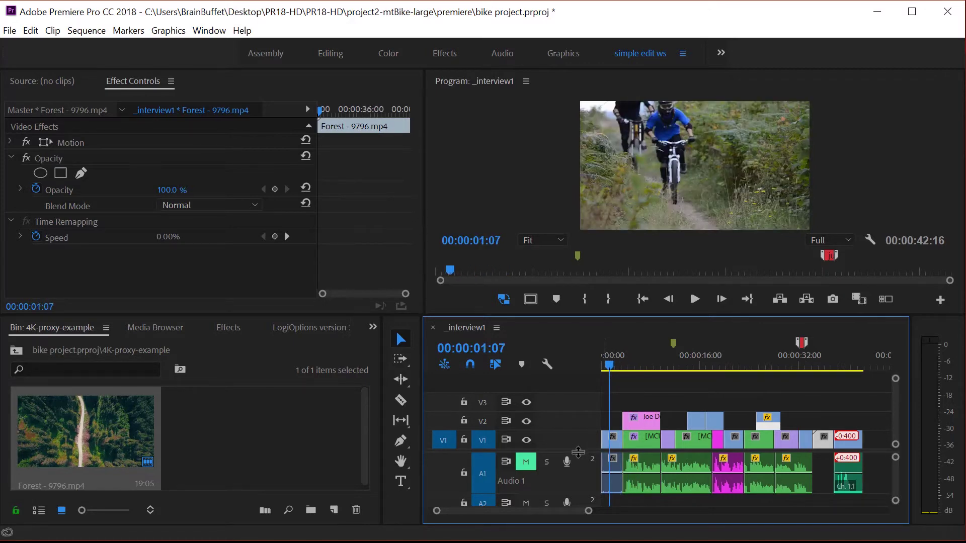
{"action": "left_click_drag", "start_coordinate": [578, 452], "coordinate": [578, 424]}
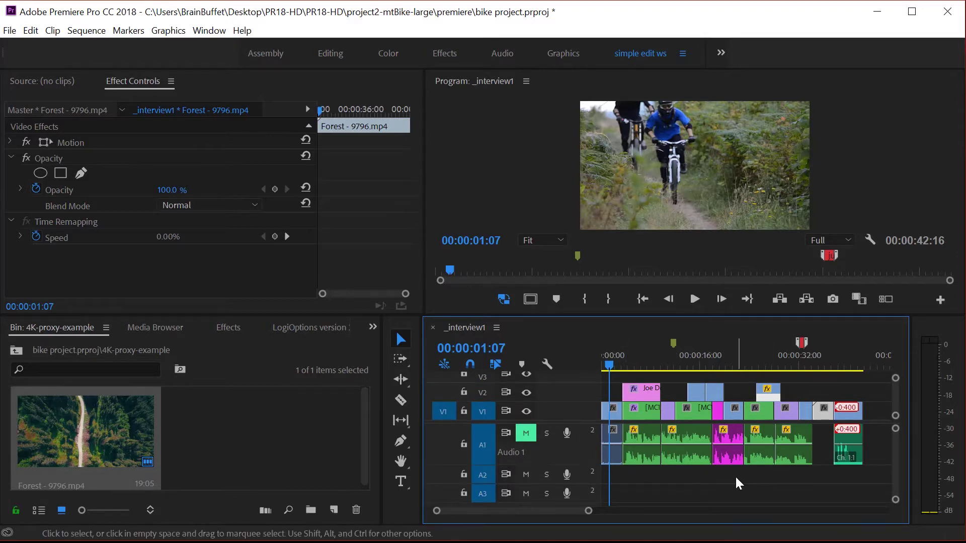
{"action": "left_click", "coordinate": [19, 350]}
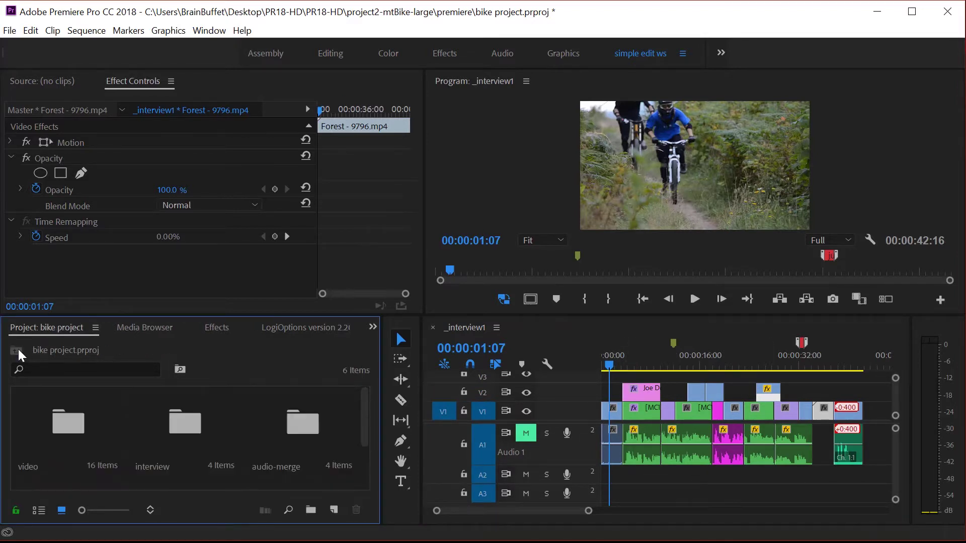
{"action": "scroll", "coordinate": [164, 427], "scroll_direction": "down", "scroll_amount": 2}
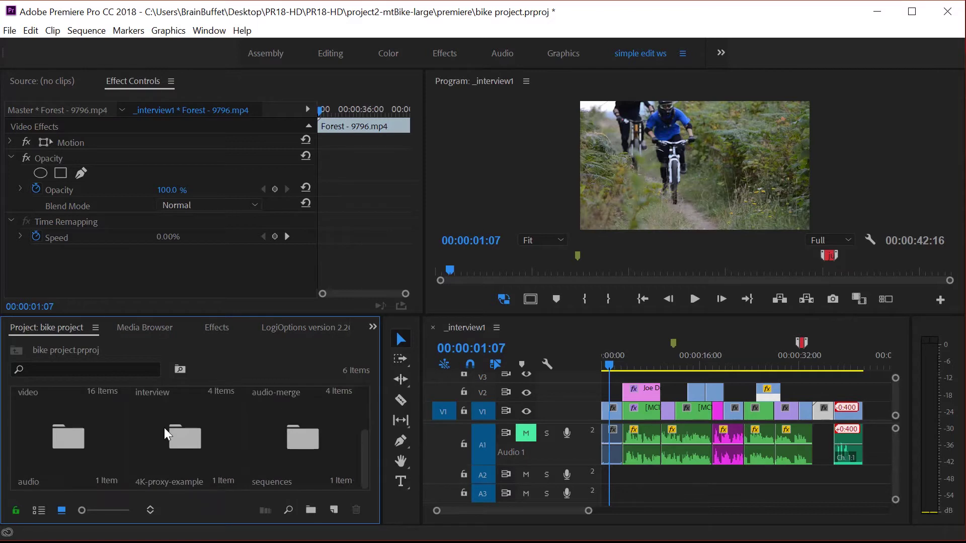
{"action": "double_click", "coordinate": [62, 442]}
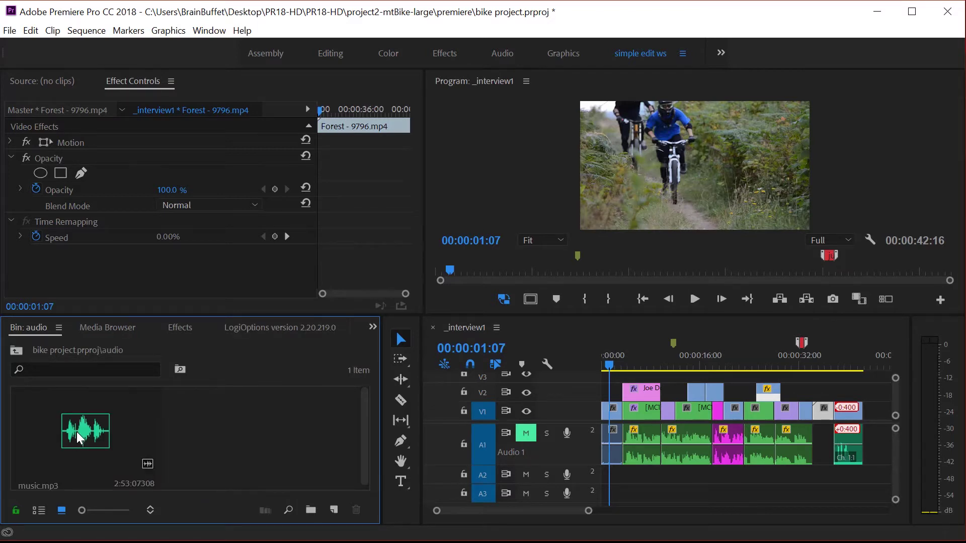
{"action": "left_click_drag", "start_coordinate": [74, 436], "coordinate": [598, 484]}
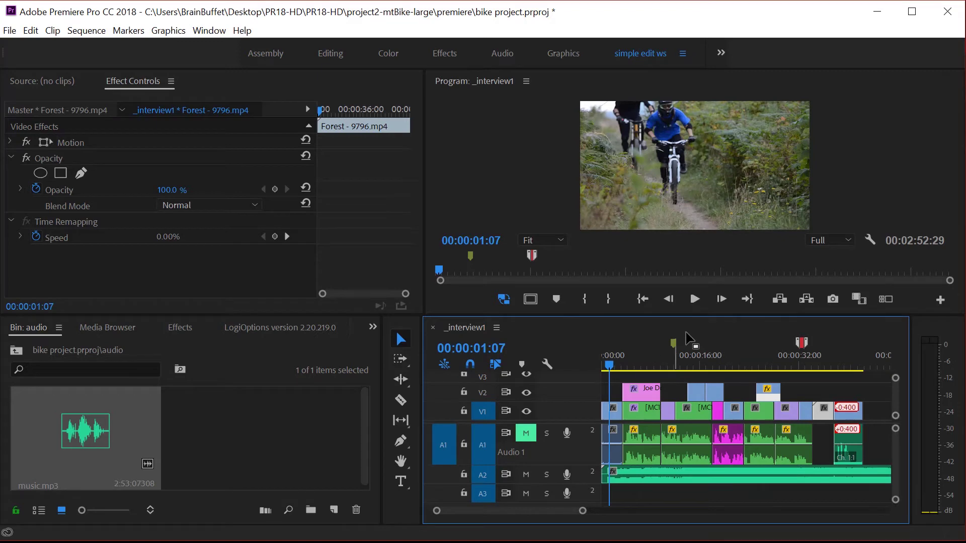
- Play the opening of the sequence from 0:00 to hear the music
{"action": "key", "text": "equal"}
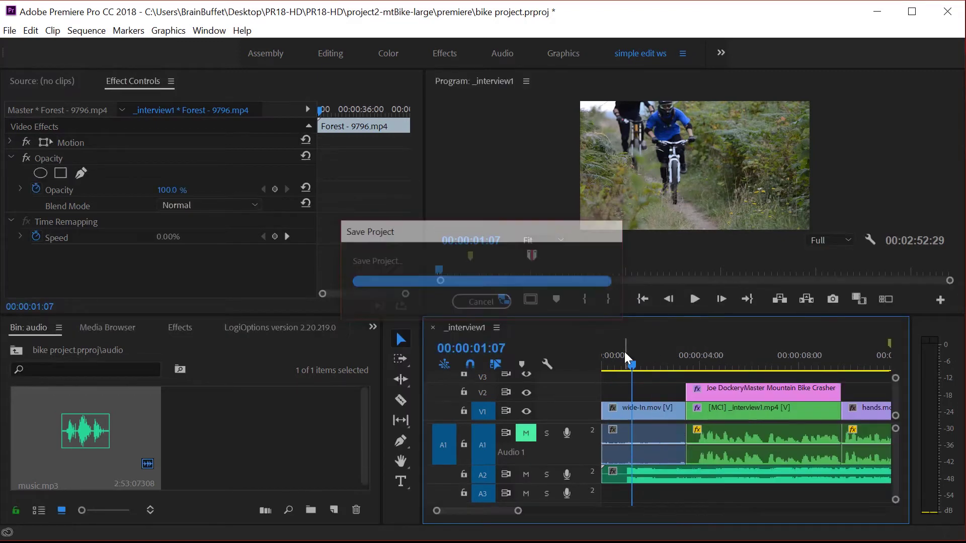
{"action": "left_click", "coordinate": [607, 365]}
{"action": "left_click_drag", "start_coordinate": [608, 364], "coordinate": [593, 360]}
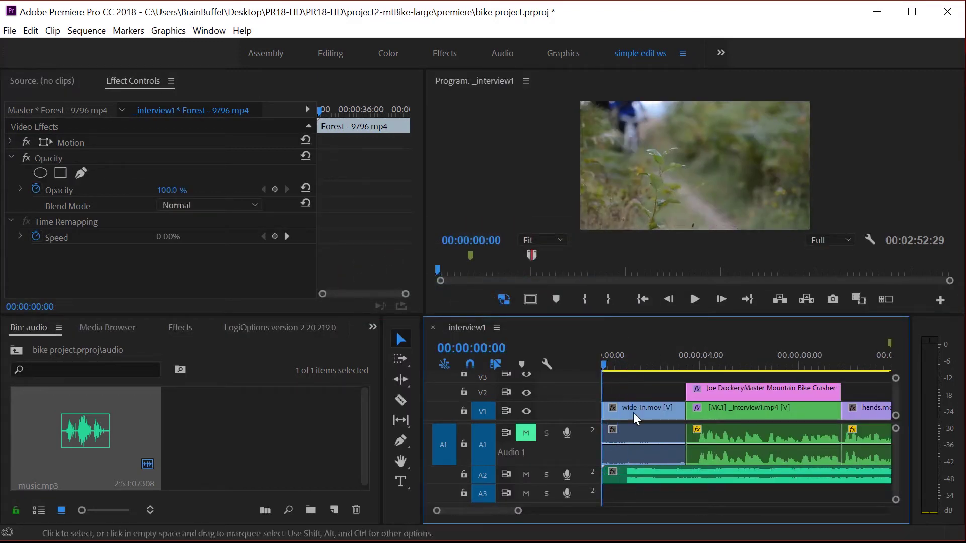
{"action": "key", "text": "space"}
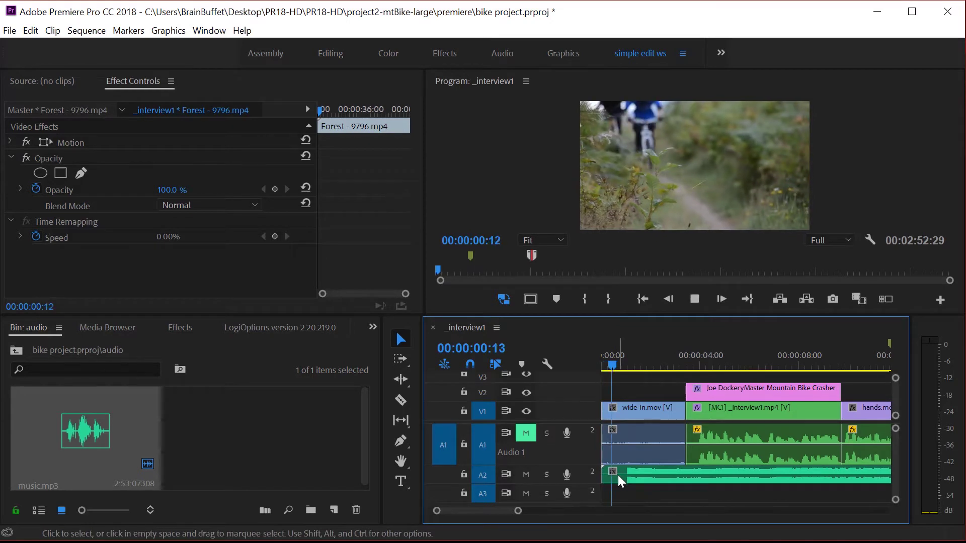
{"action": "key", "text": "space"}
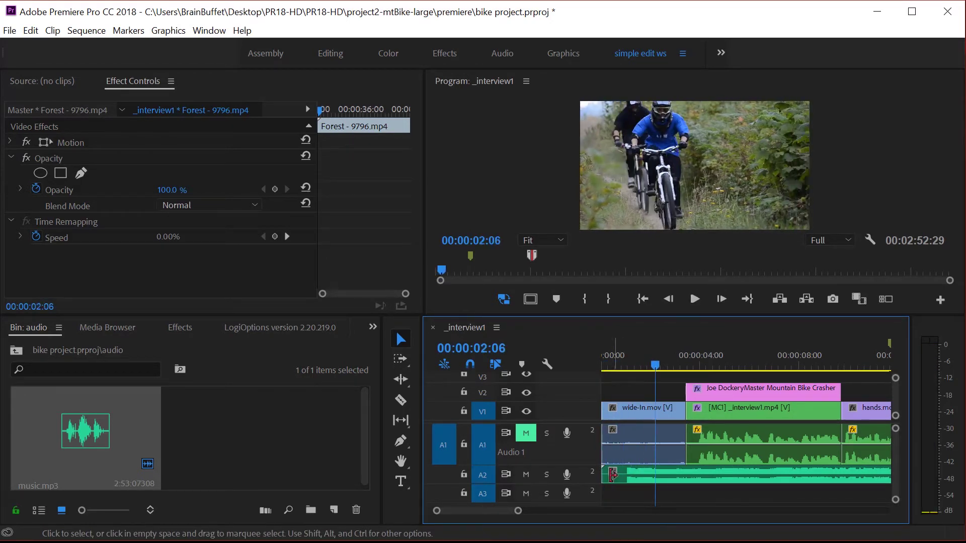
- Trim music.mp3's opening 27 frames, preview from the start, and lower its volume slightly
{"action": "mouse_move", "coordinate": [610, 471]}
{"action": "left_mouse_down"}
{"action": "mouse_move", "coordinate": [640, 478]}
{"action": "mouse_move", "coordinate": [605, 479]}
{"action": "left_mouse_up"}
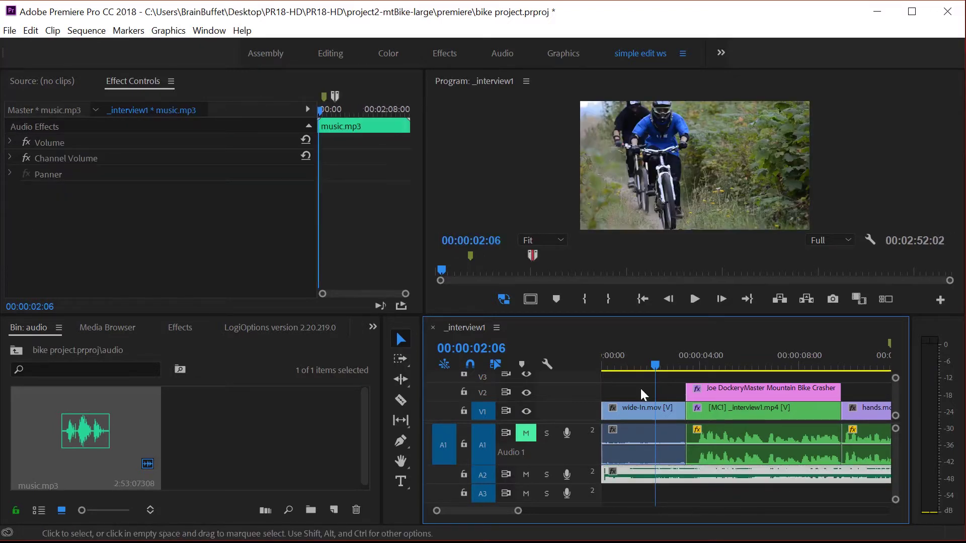
{"action": "double_click", "coordinate": [594, 473]}
{"action": "left_click", "coordinate": [656, 364]}
{"action": "key", "text": "Home"}
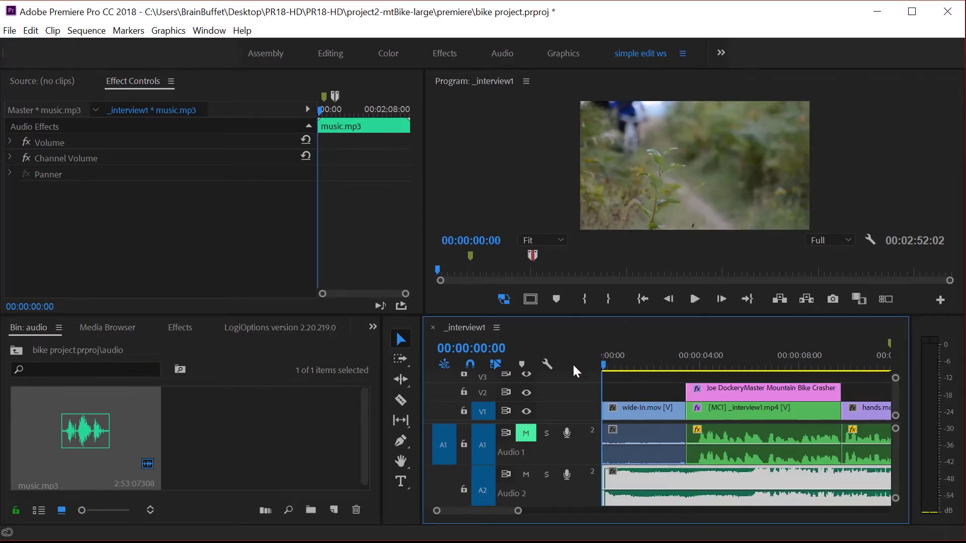
{"action": "key", "text": "space"}
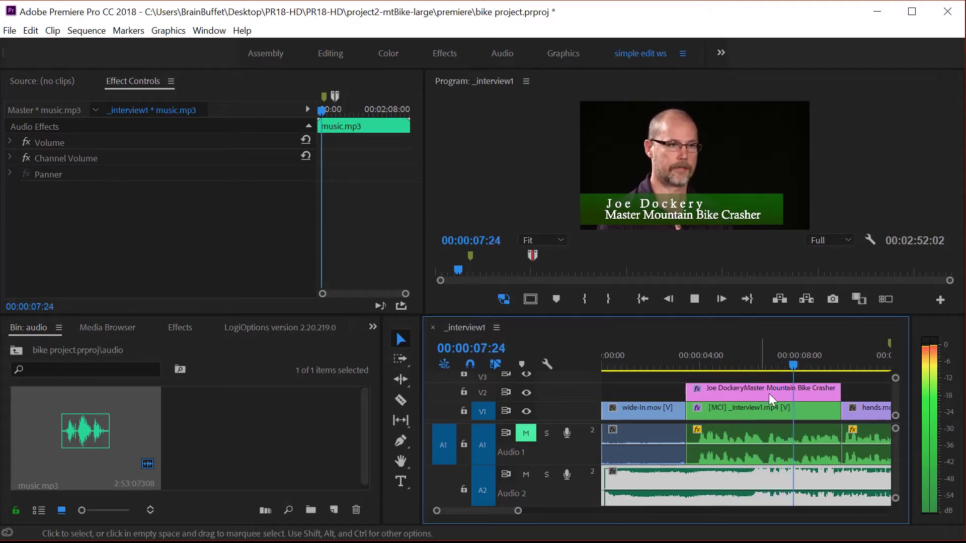
{"action": "key", "text": "space"}
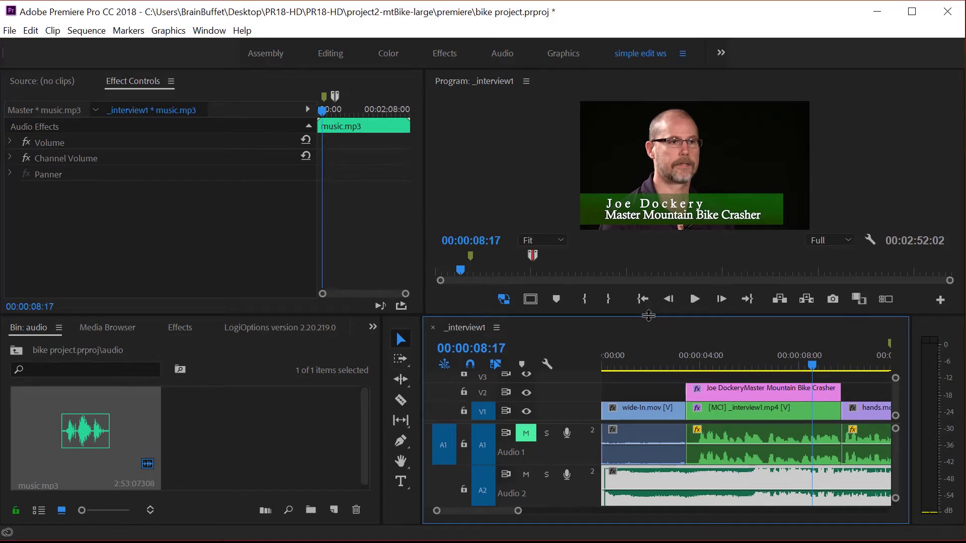
{"action": "left_click_drag", "start_coordinate": [649, 315], "coordinate": [647, 282]}
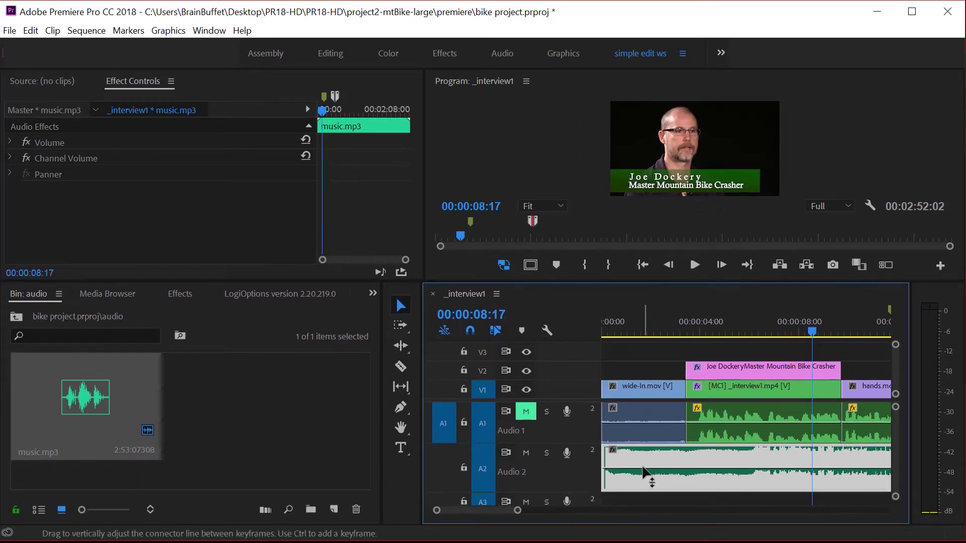
{"action": "left_click_drag", "start_coordinate": [644, 473], "coordinate": [645, 480]}
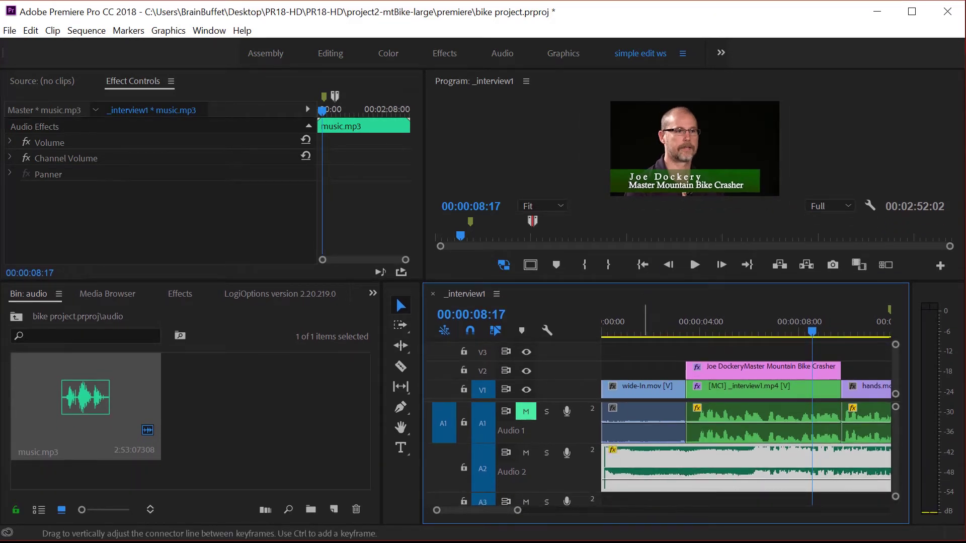
- Trim the end of music.mp3 on A2 to the end of the sequence
{"action": "mouse_move", "coordinate": [709, 416]}
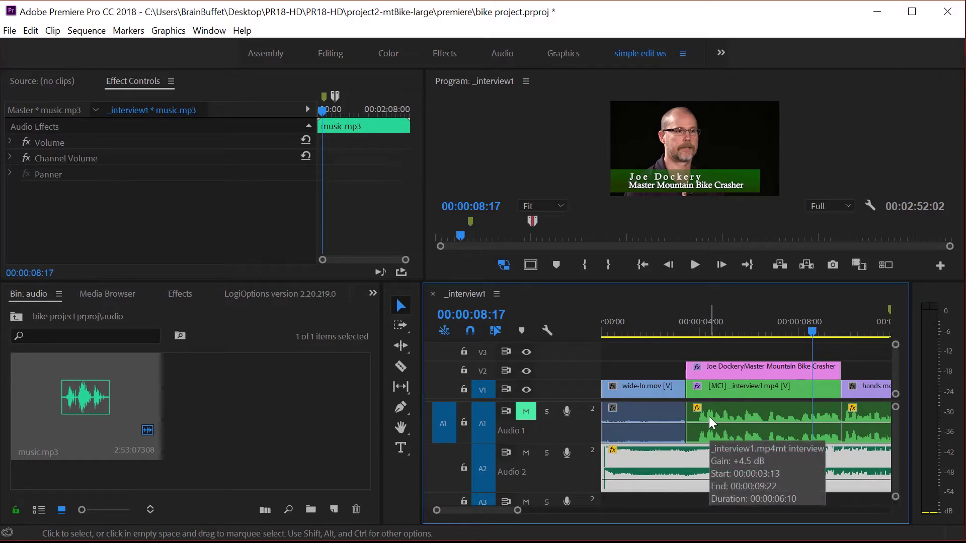
{"action": "key", "text": "backslash"}
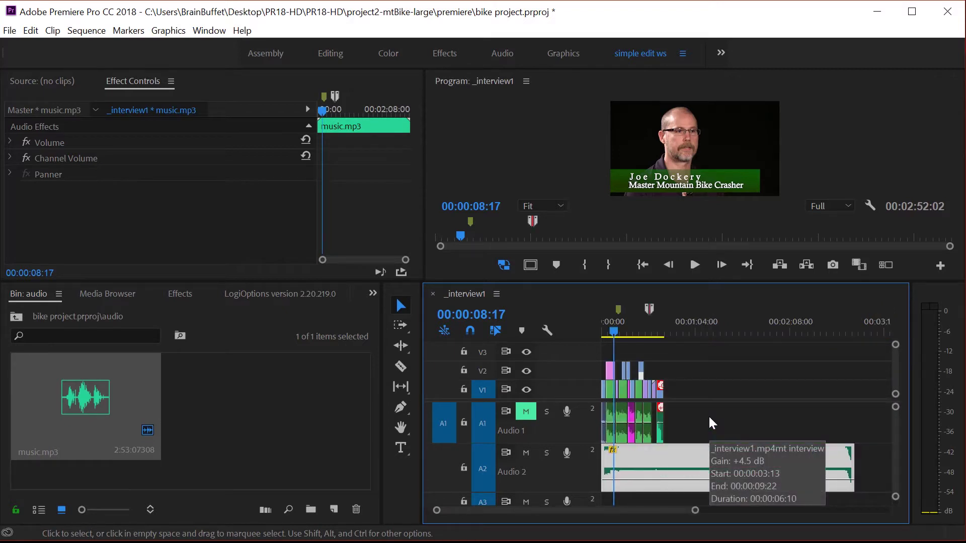
{"action": "left_click_drag", "start_coordinate": [849, 449], "coordinate": [662, 445]}
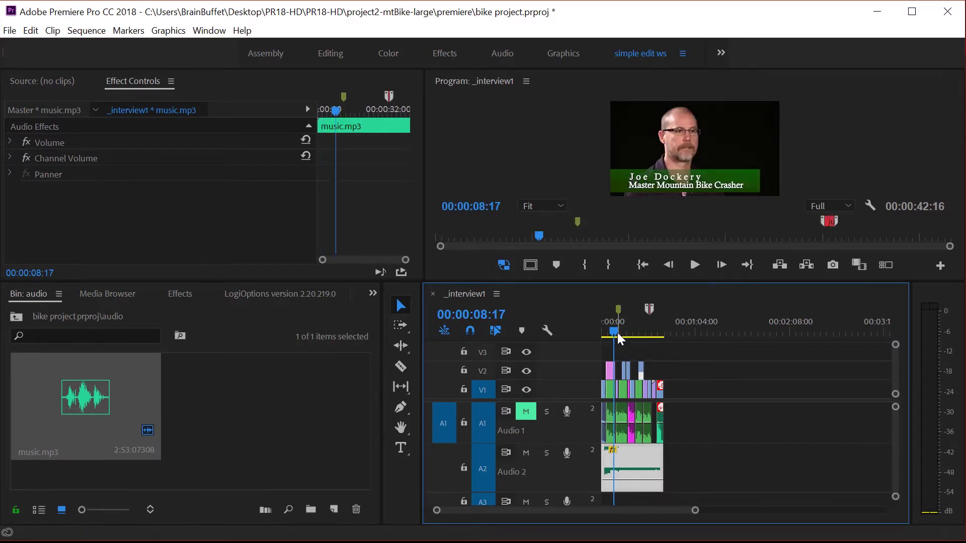
{"action": "key", "text": "backslash"}
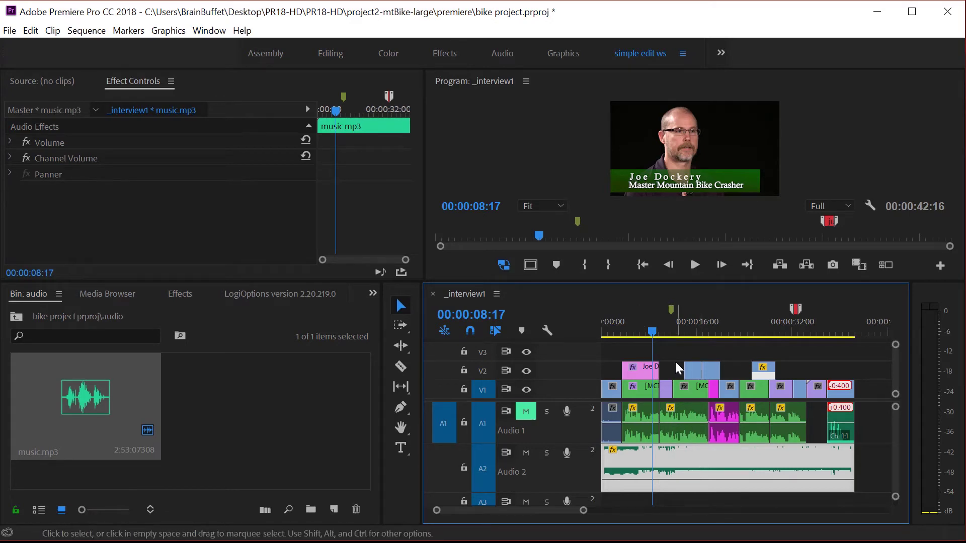
- Play back from about eleven seconds to check the audio mix
{"action": "left_click_drag", "start_coordinate": [656, 331], "coordinate": [712, 334]}
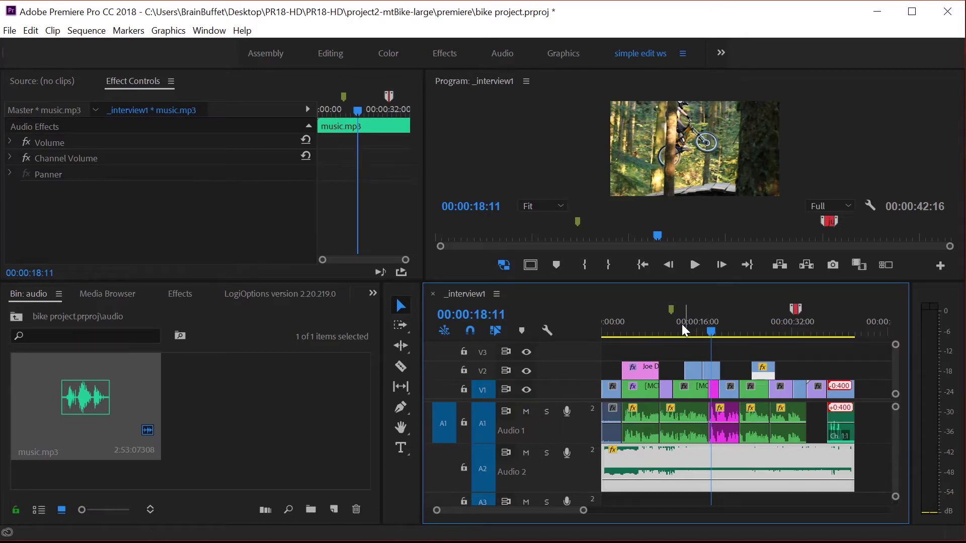
{"action": "left_click", "coordinate": [670, 330]}
{"action": "key", "text": "space"}
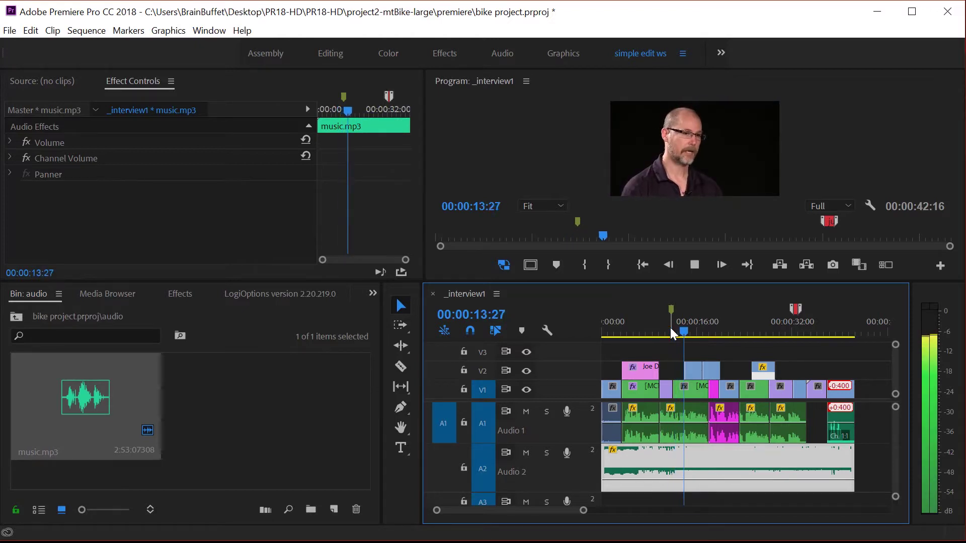
{"action": "key", "text": "space"}
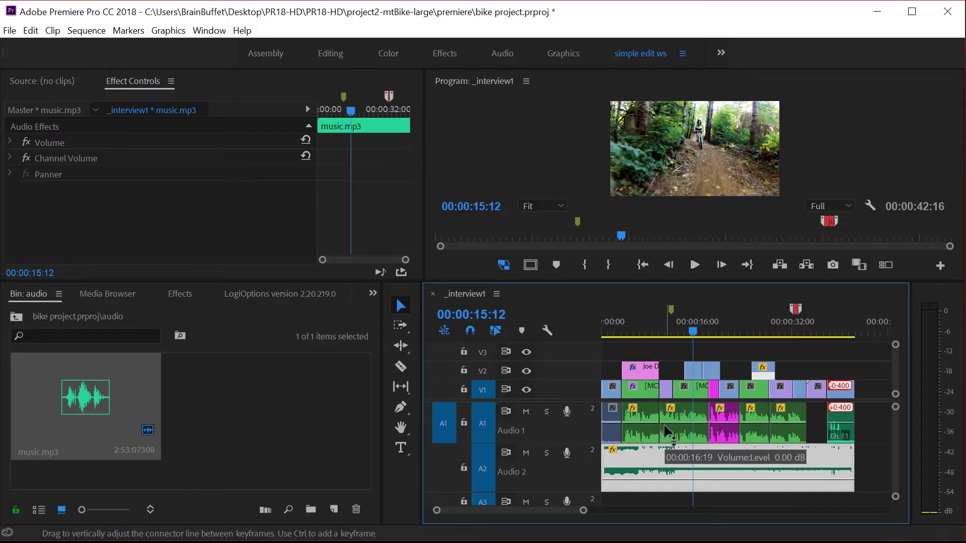
- Switch to the Audio workspace and marquee-select every dialogue clip on Audio 1
{"action": "left_click", "coordinate": [502, 52]}
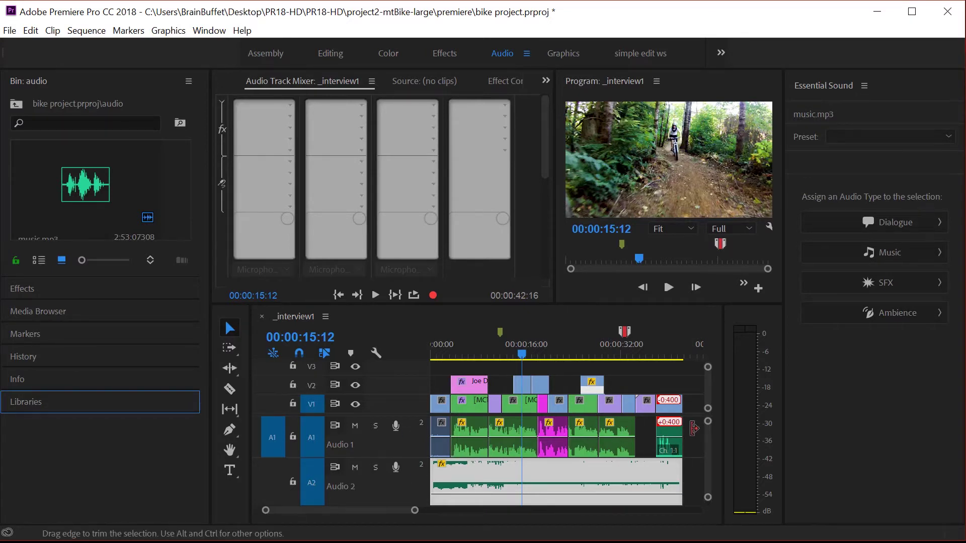
{"action": "left_click_drag", "start_coordinate": [696, 444], "coordinate": [460, 448]}
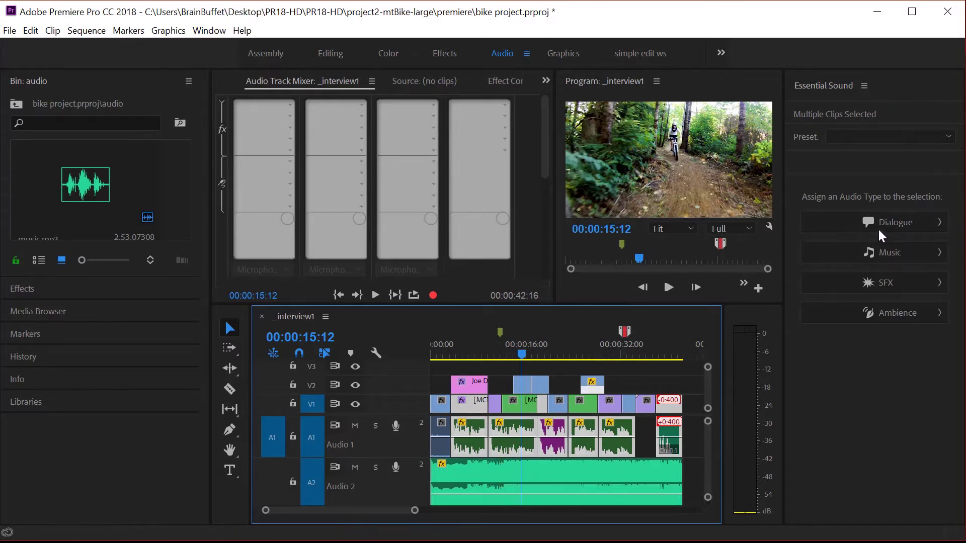
- Tag the Audio 1 clips as Dialogue and apply the Balanced Male Voice preset
{"action": "left_click", "coordinate": [889, 221]}
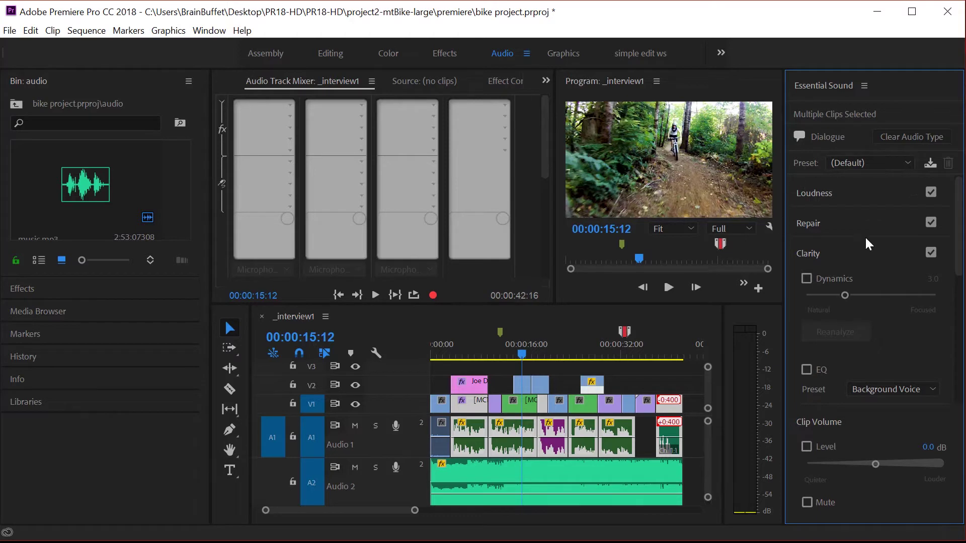
{"action": "left_click", "coordinate": [906, 162]}
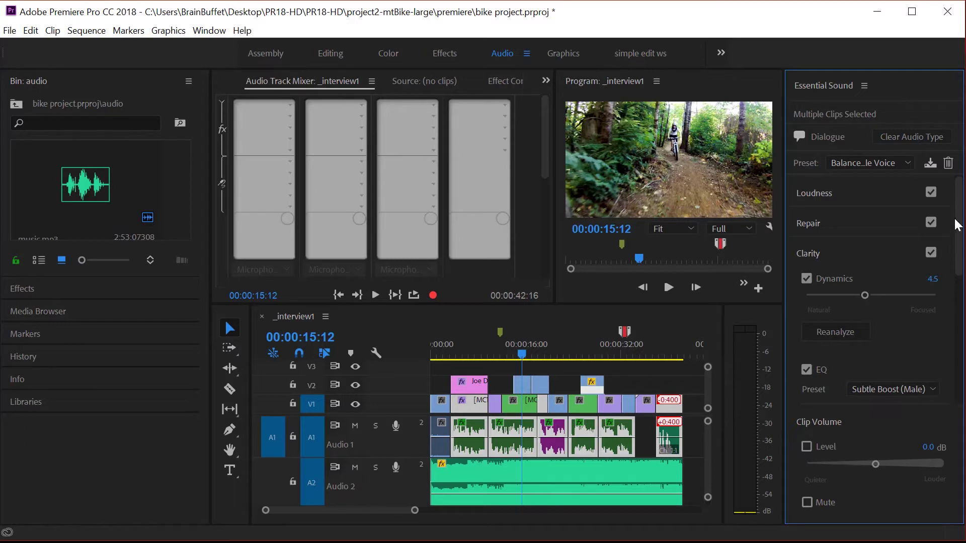
- Turn on Reduce Noise under Repair and enable Creative for the dialogue
{"action": "scroll", "coordinate": [959, 219], "scroll_direction": "down", "scroll_amount": 2}
{"action": "scroll", "coordinate": [962, 215], "scroll_direction": "up", "scroll_amount": 2}
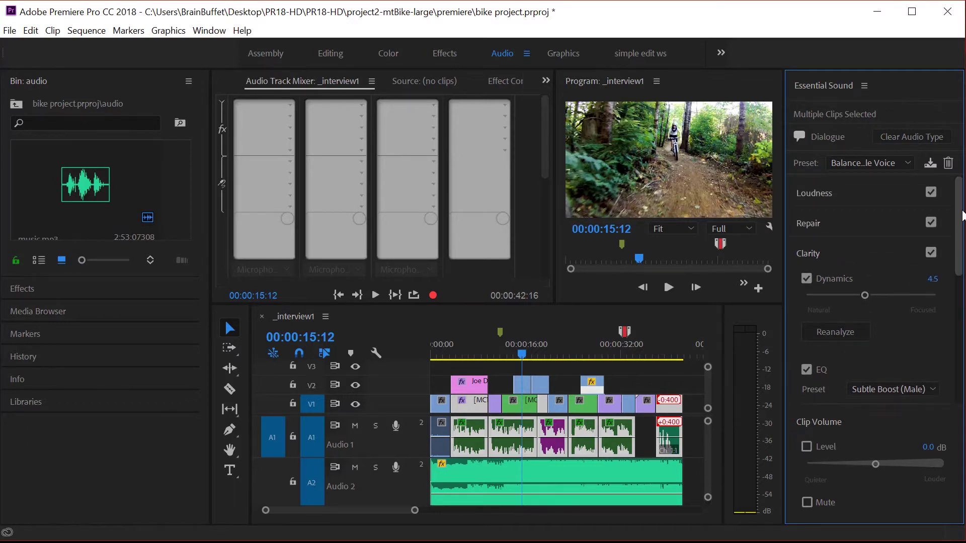
{"action": "left_click", "coordinate": [809, 225]}
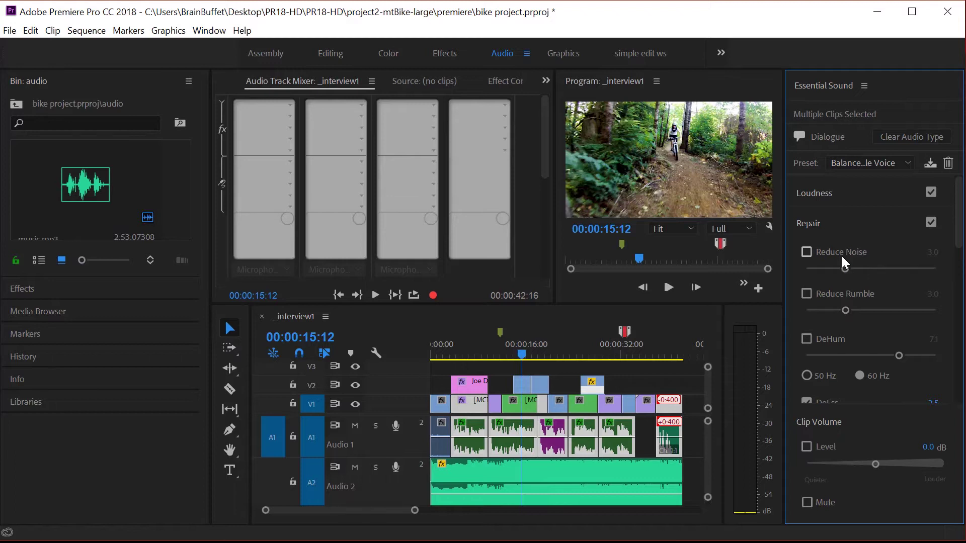
{"action": "left_click", "coordinate": [807, 251]}
{"action": "left_click_drag", "start_coordinate": [958, 217], "coordinate": [928, 376]}
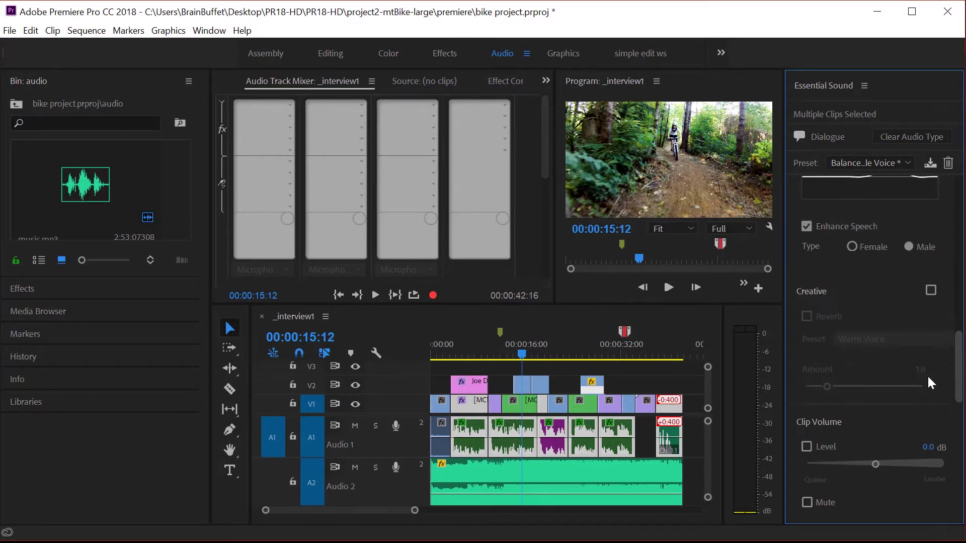
{"action": "left_click", "coordinate": [931, 290]}
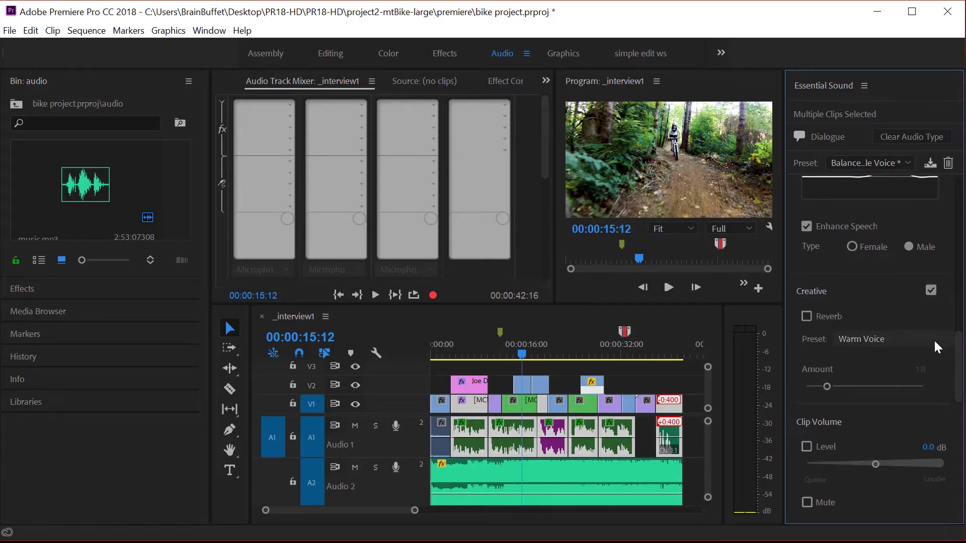
- Mute Audio 2 and preview the dialogue from the interview shot
{"action": "left_click", "coordinate": [516, 353]}
{"action": "left_click_drag", "start_coordinate": [516, 352], "coordinate": [506, 353]}
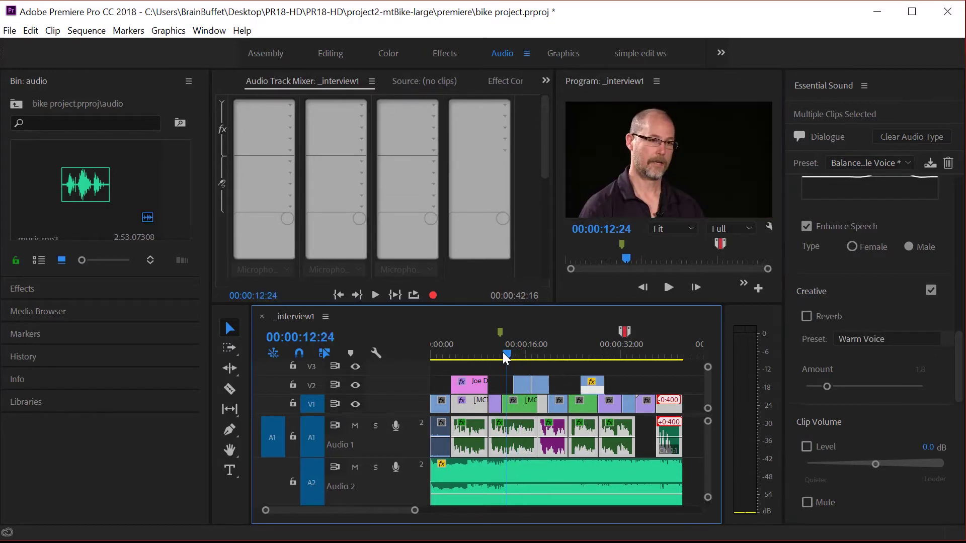
{"action": "left_click", "coordinate": [355, 467]}
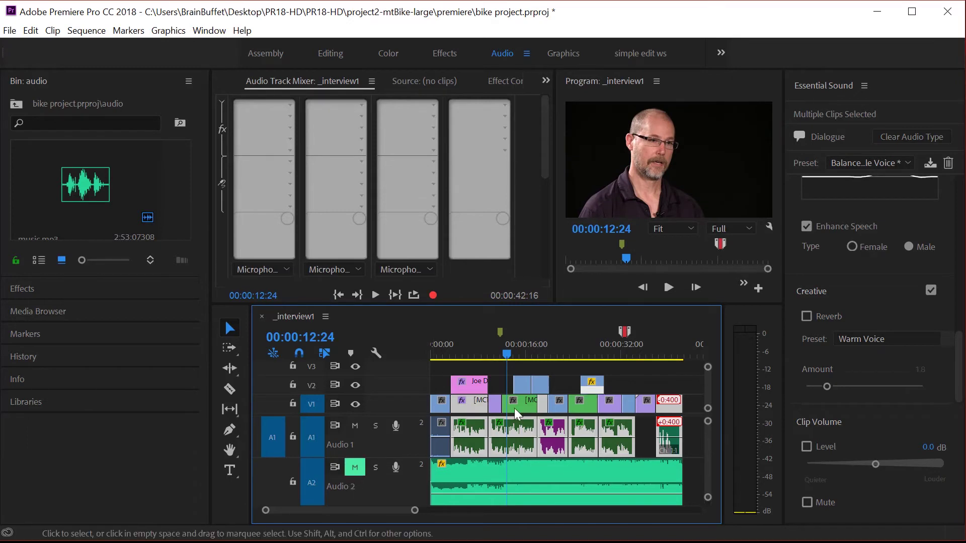
{"action": "key", "text": "space"}
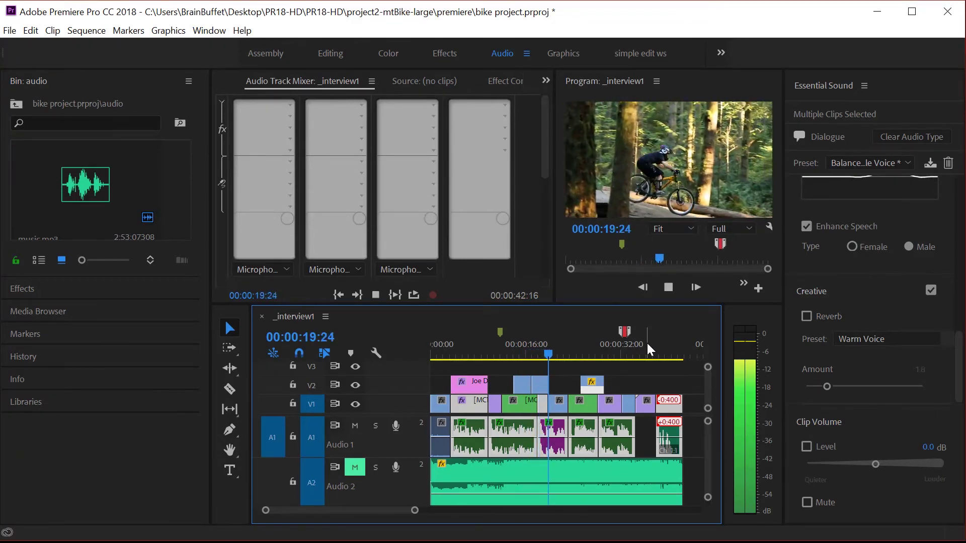
{"action": "key", "text": "space"}
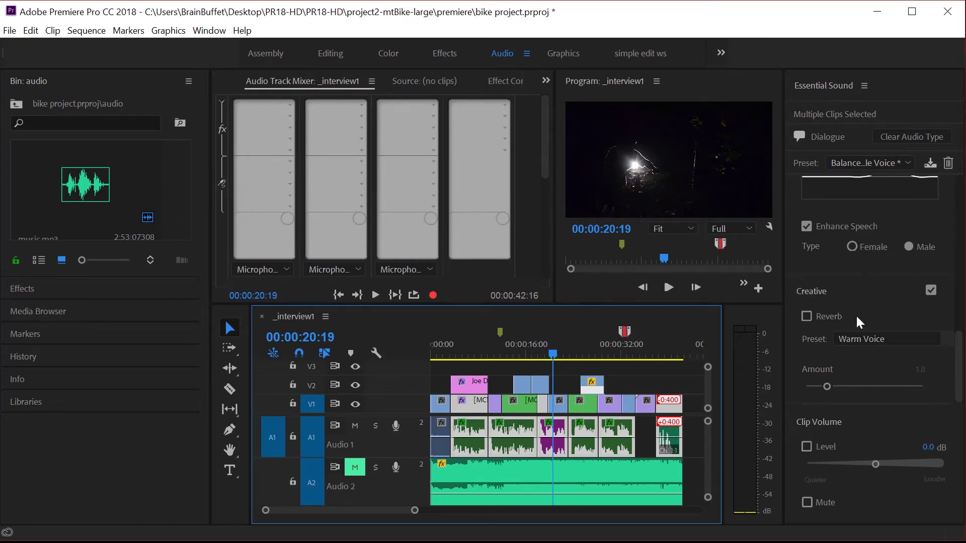
- Switch Reduce Noise back off in the Repair section
{"action": "left_click", "coordinate": [960, 367]}
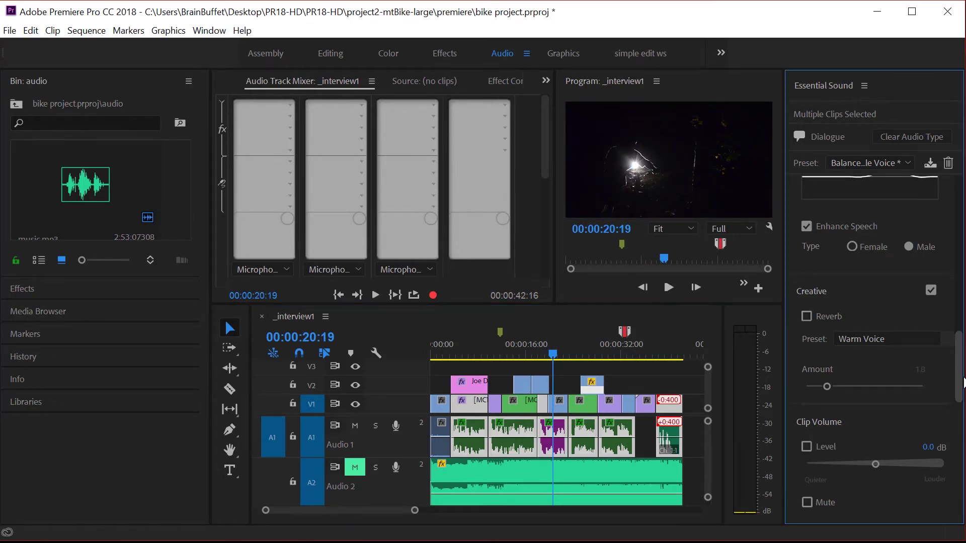
{"action": "left_click_drag", "start_coordinate": [960, 367], "coordinate": [961, 184]}
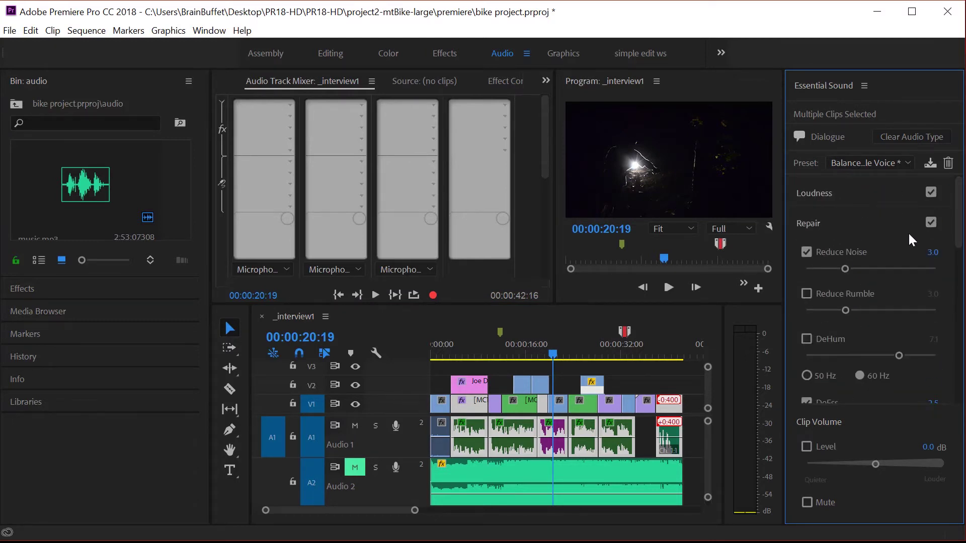
{"action": "left_click", "coordinate": [808, 253]}
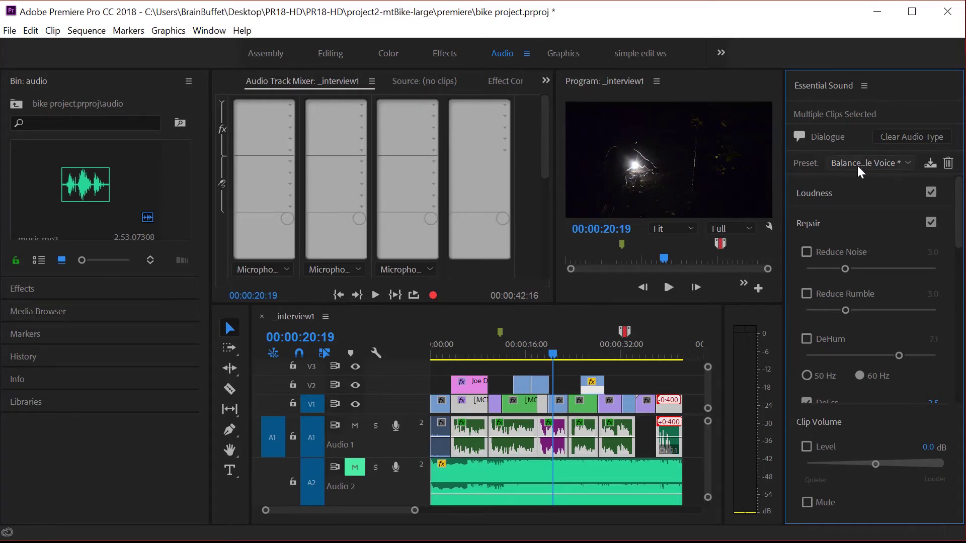
- Tag music.mp3 as Music and wide-In.mov as Ambience
{"action": "left_click", "coordinate": [614, 473]}
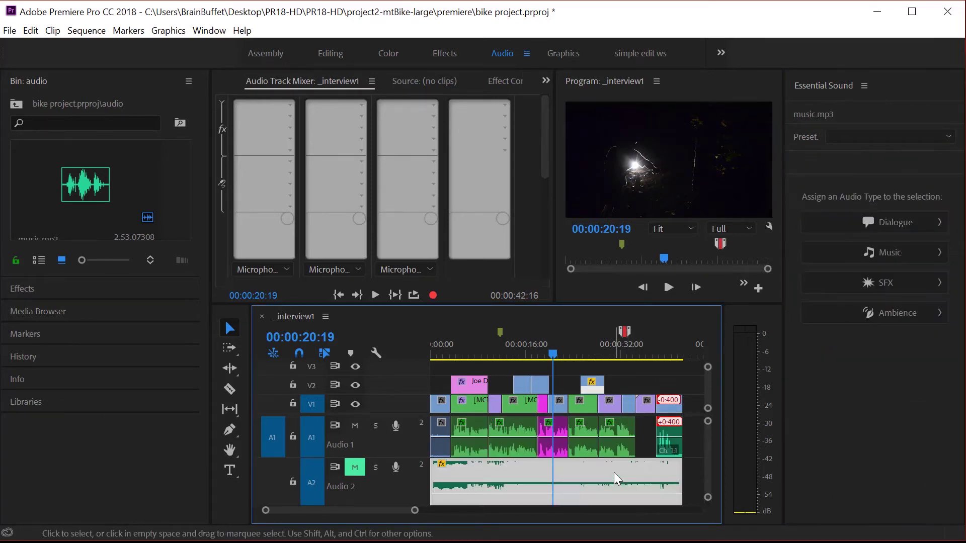
{"action": "left_click", "coordinate": [884, 254]}
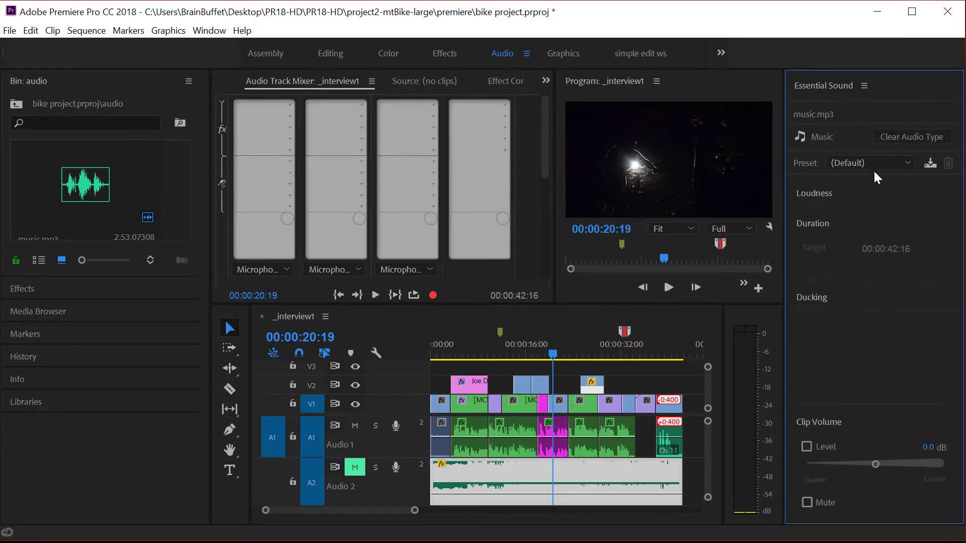
{"action": "left_click", "coordinate": [440, 427]}
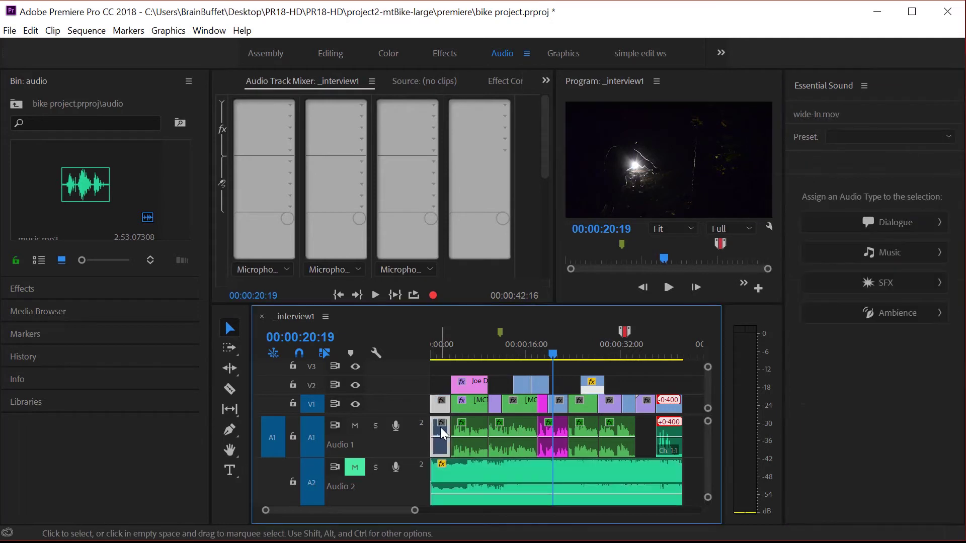
{"action": "left_click", "coordinate": [886, 308]}
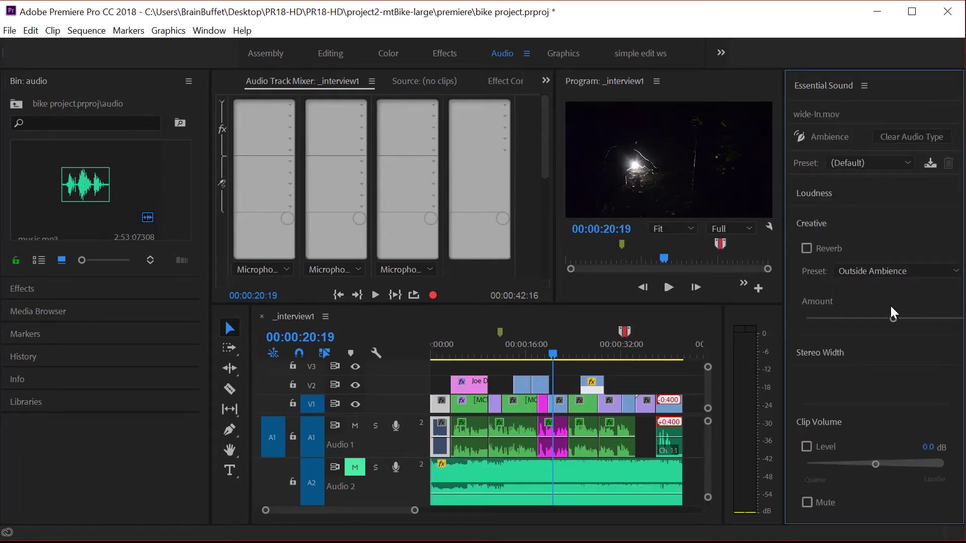
- Lower wide-In.mov's clip volume to -31.8 dB, leaving its preset unchanged
{"action": "left_click", "coordinate": [906, 164]}
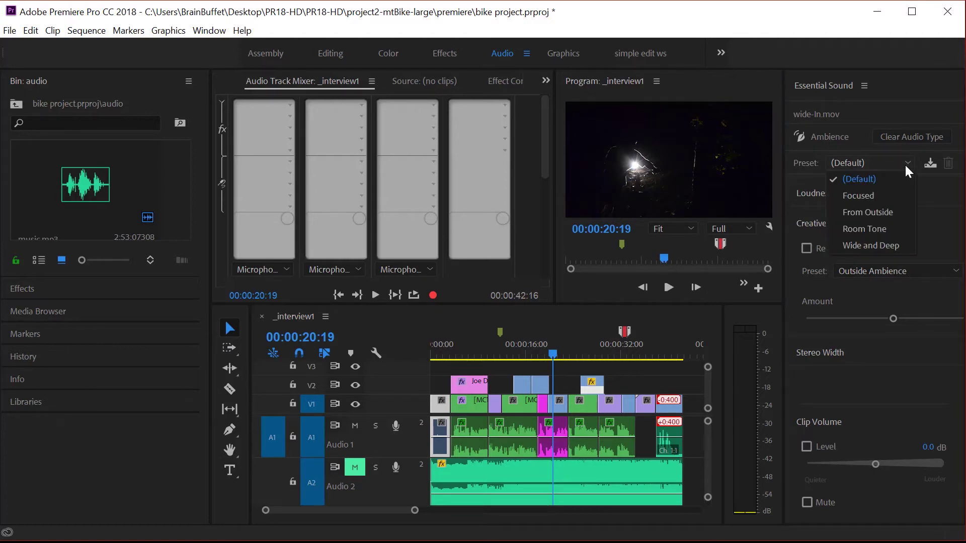
{"action": "left_click", "coordinate": [925, 215]}
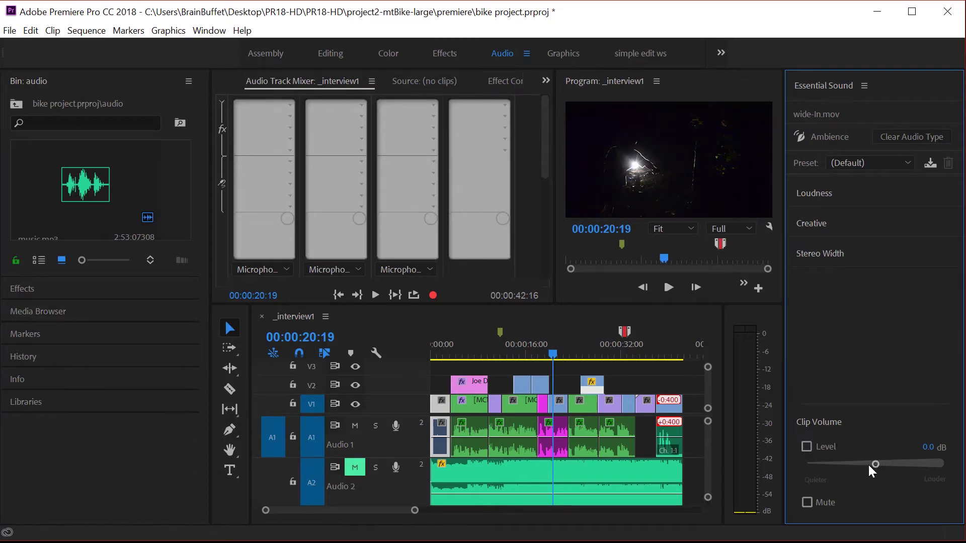
{"action": "left_click_drag", "start_coordinate": [870, 465], "coordinate": [820, 467]}
{"action": "left_click", "coordinate": [612, 470]}
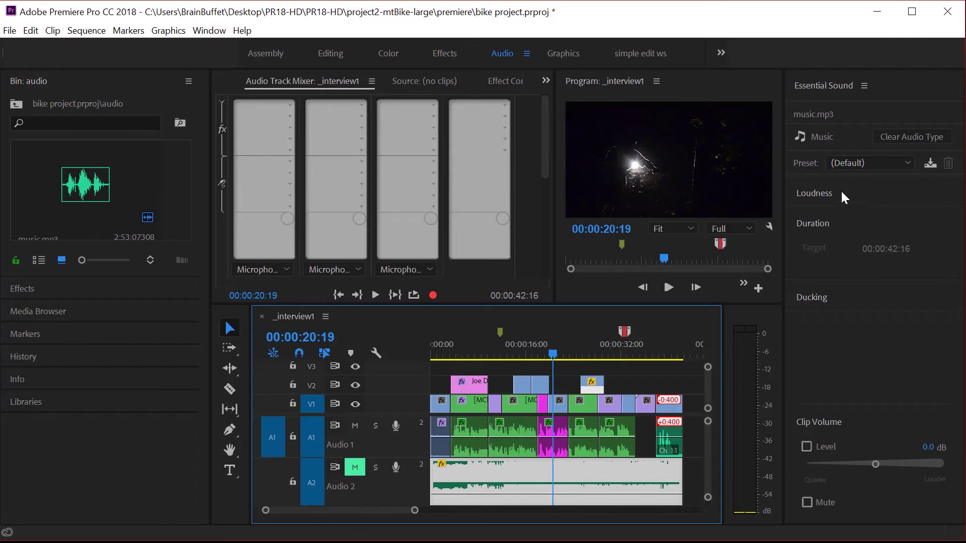
- Choose Balanced Background Music from the Essential Sound preset list for music.mp3
{"action": "left_click", "coordinate": [879, 163]}
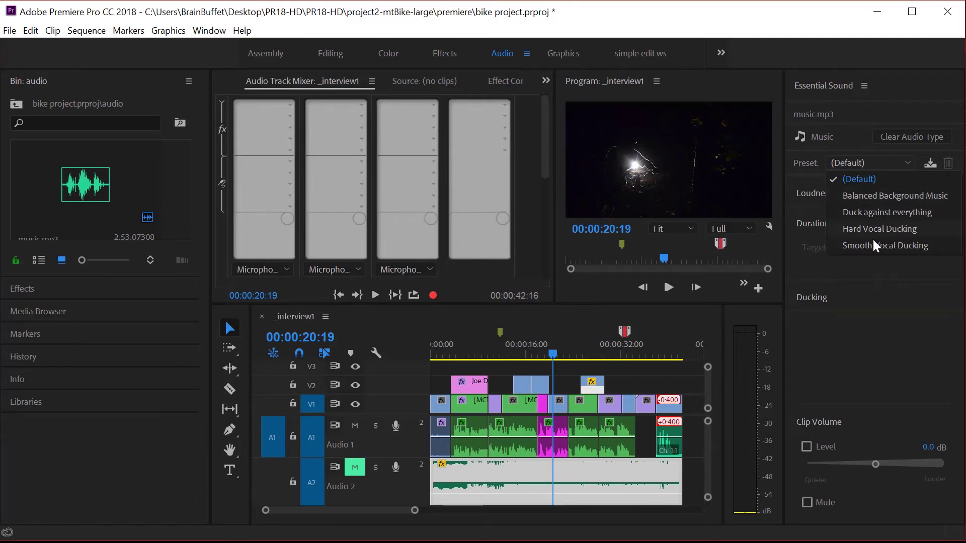
{"action": "left_click", "coordinate": [874, 196]}
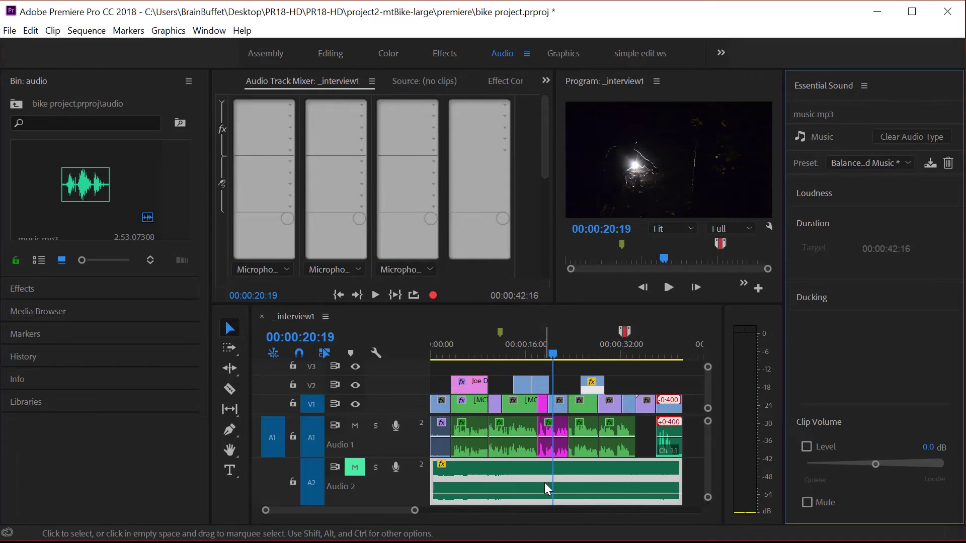
- Raise the music clip's volume on Audio 2 to about -2.07 dB and check it by playback
{"action": "key", "text": "space"}
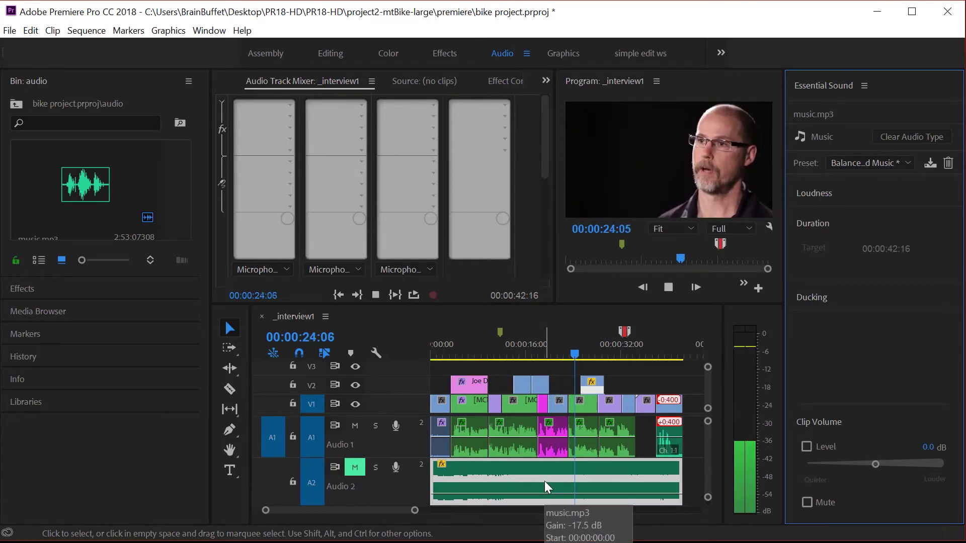
{"action": "key", "text": "space"}
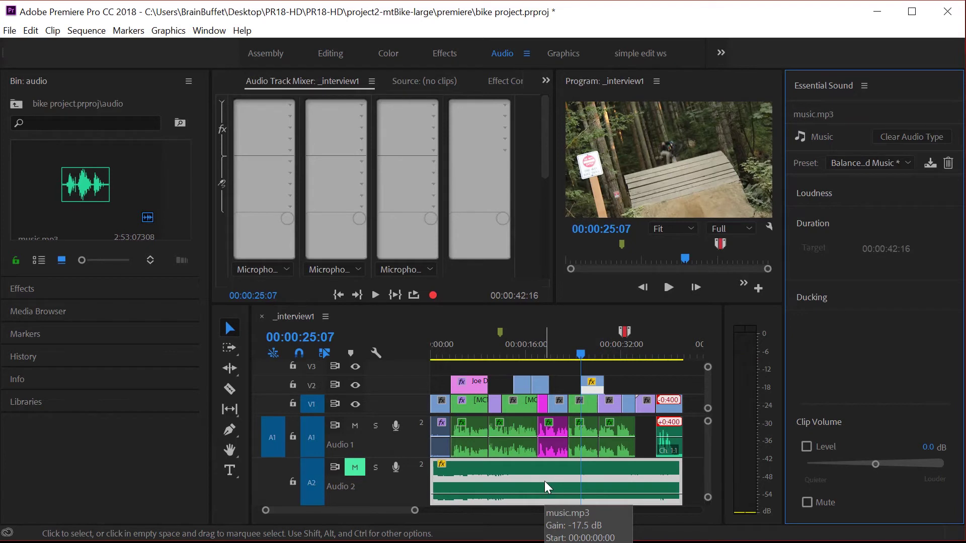
{"action": "left_click", "coordinate": [611, 476]}
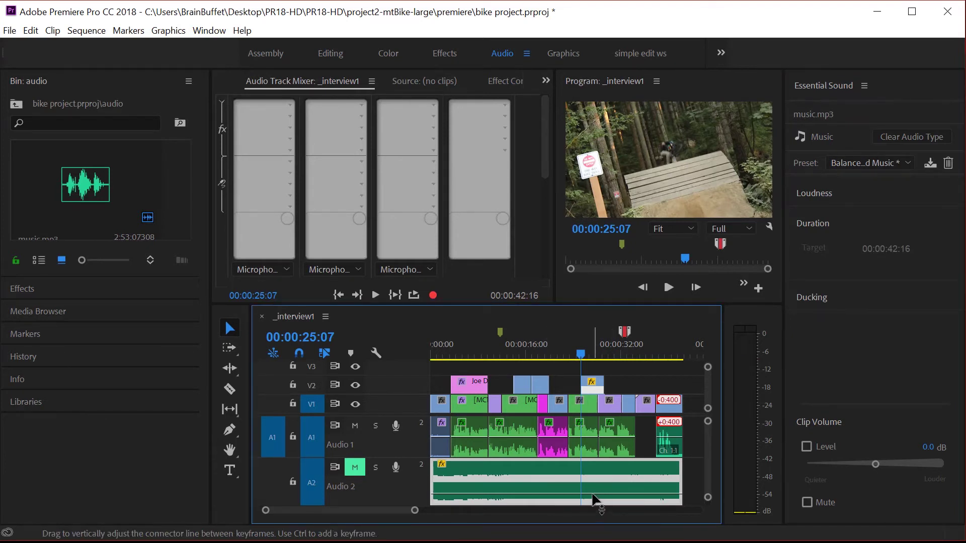
{"action": "left_click_drag", "start_coordinate": [593, 494], "coordinate": [593, 484]}
{"action": "key", "text": "space"}
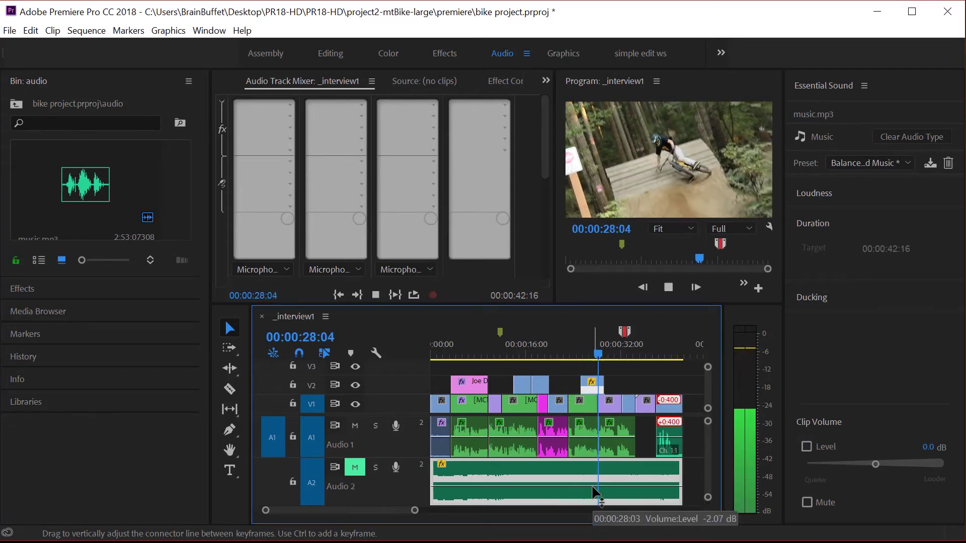
{"action": "key", "text": "space"}
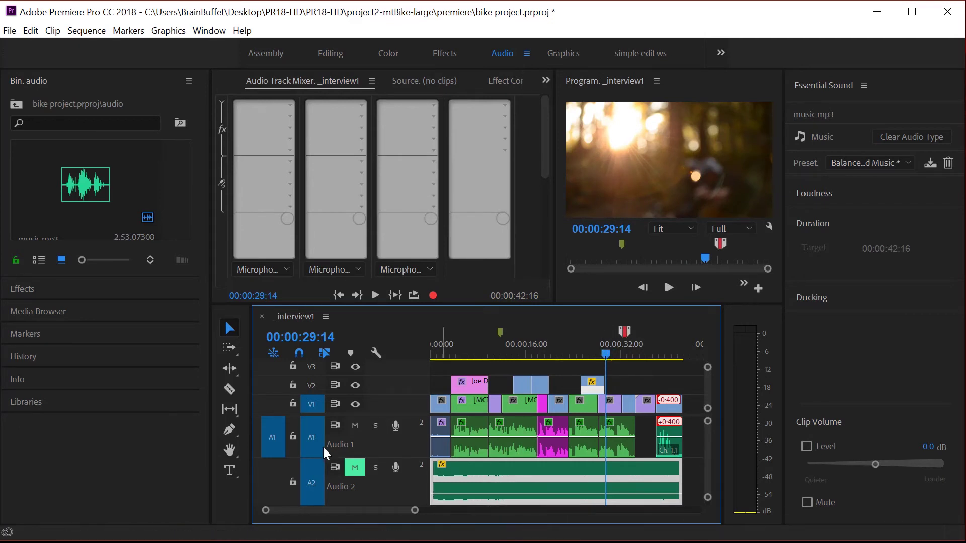
- Unmute the Audio 2 track and play the sequence from about 18 seconds
{"action": "left_click", "coordinate": [355, 467]}
{"action": "left_click", "coordinate": [542, 351]}
{"action": "key", "text": "space"}
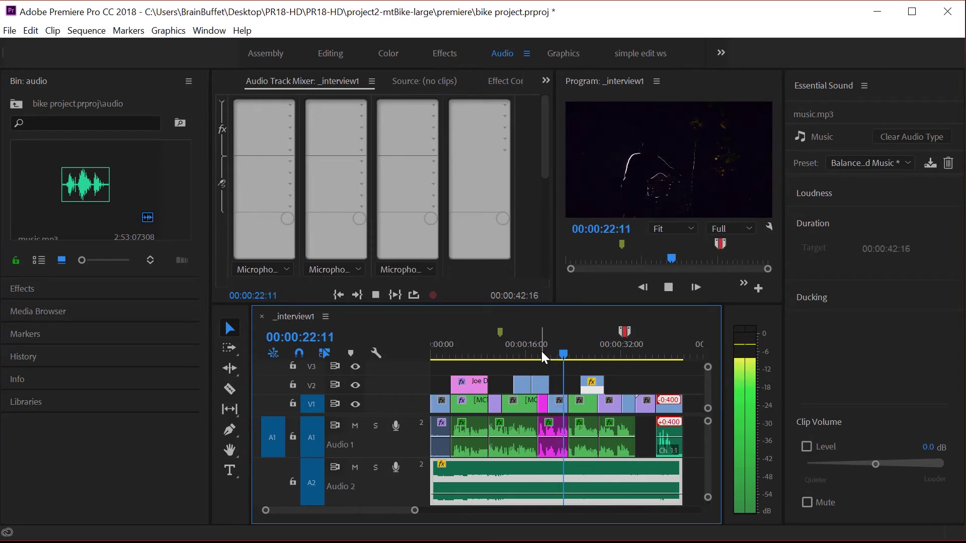
{"action": "key", "text": "space"}
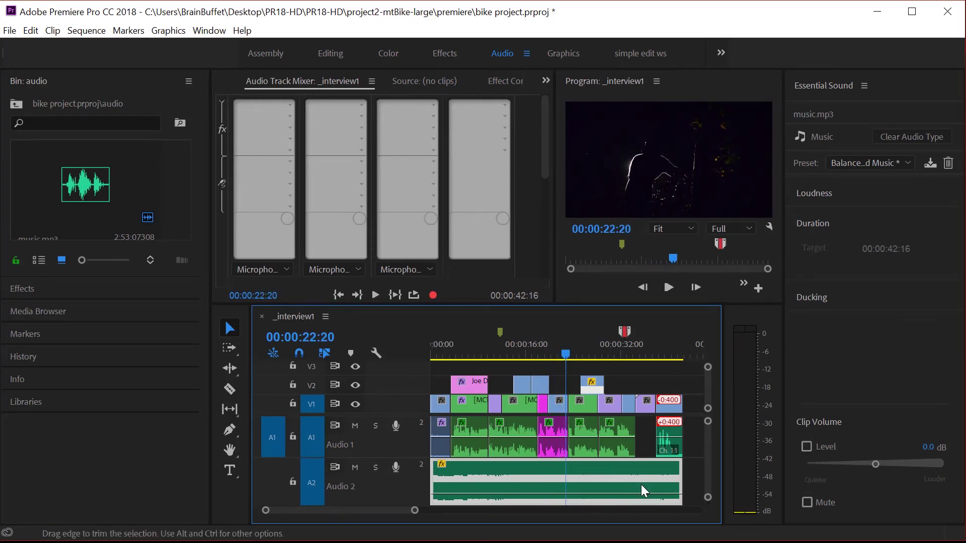
- Enable Ducking for music.mp3 against Dialogue and generate the volume keyframes on A2
{"action": "left_click", "coordinate": [819, 299]}
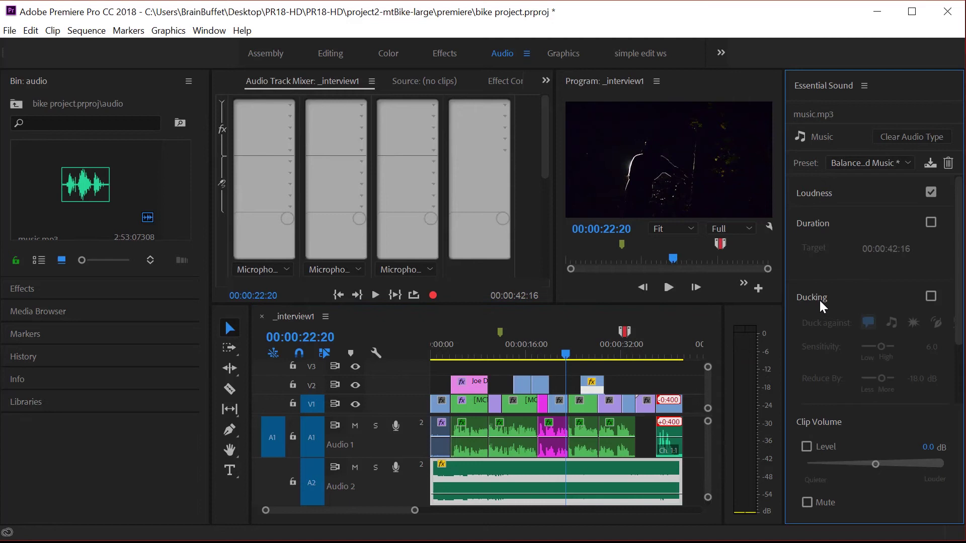
{"action": "left_click", "coordinate": [929, 296]}
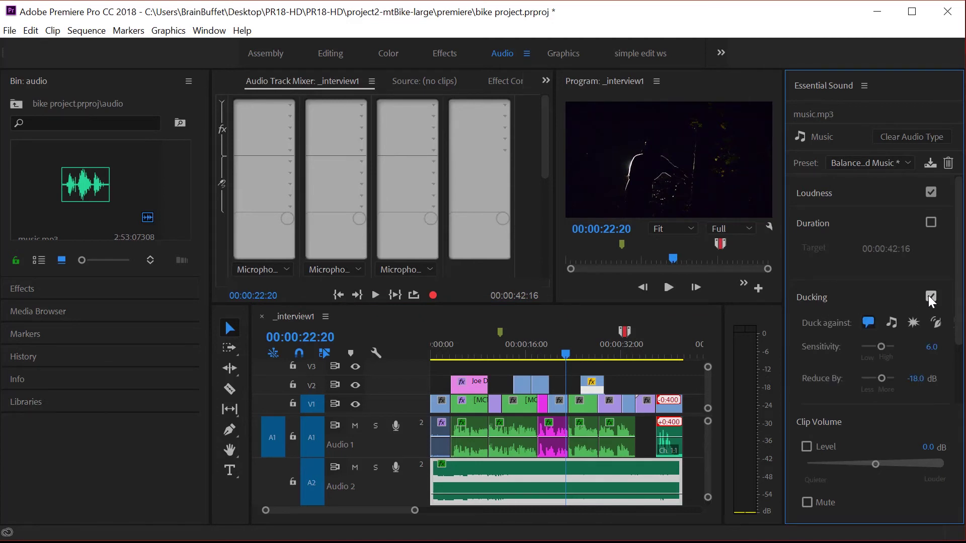
{"action": "left_click", "coordinate": [868, 322]}
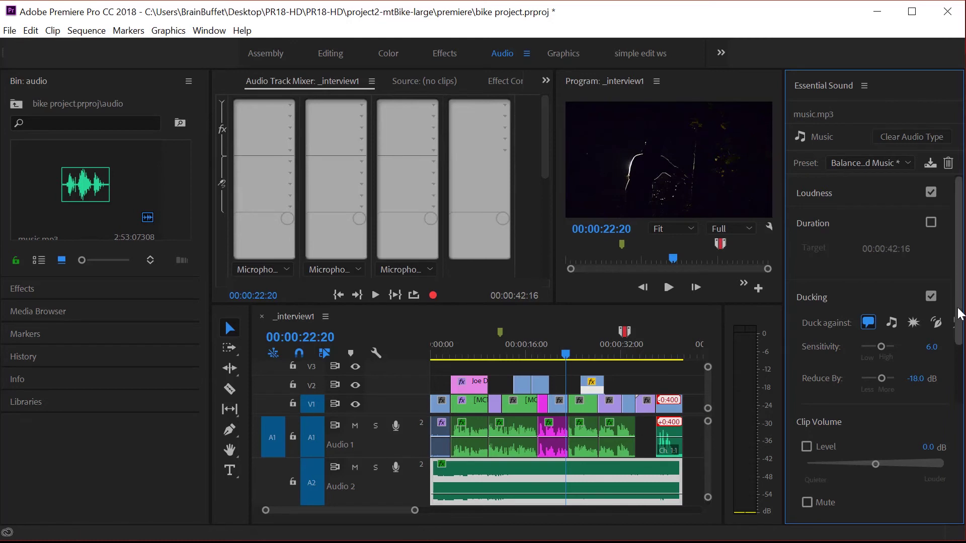
{"action": "left_click_drag", "start_coordinate": [958, 309], "coordinate": [958, 381]}
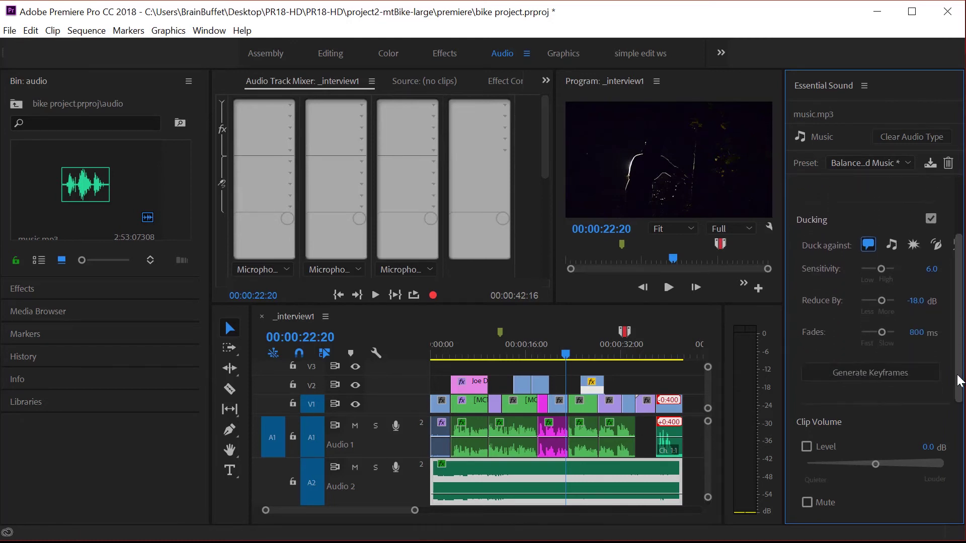
{"action": "left_click", "coordinate": [864, 373]}
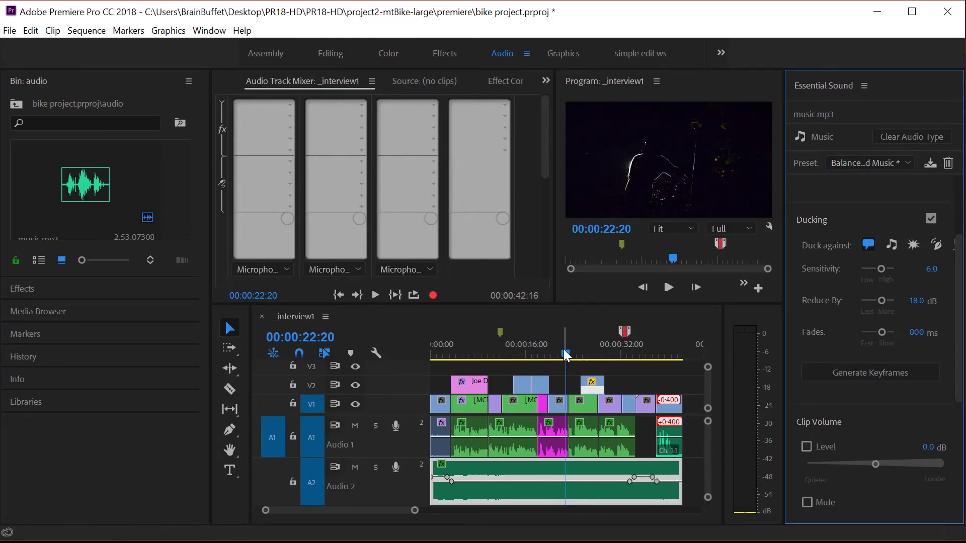
{"action": "left_click_drag", "start_coordinate": [566, 356], "coordinate": [440, 367]}
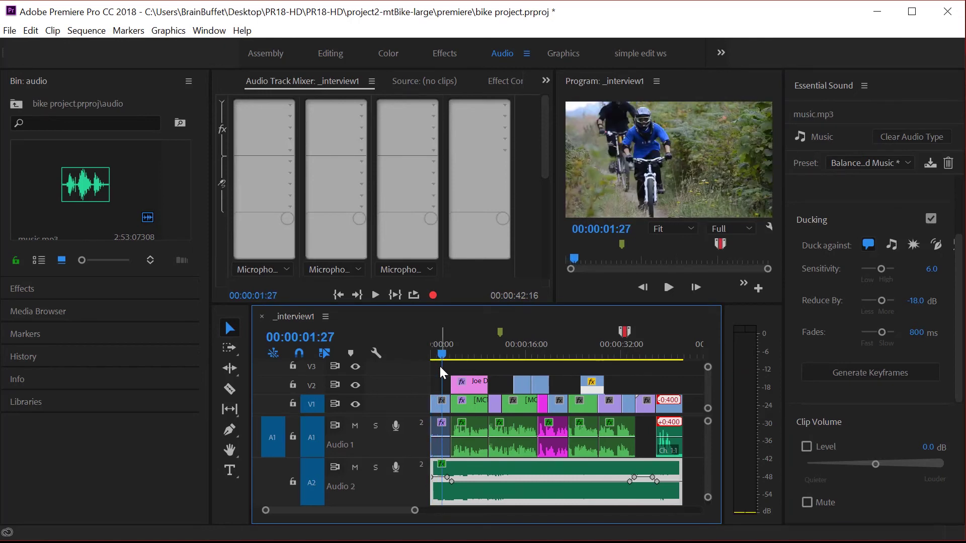
{"action": "key", "text": "space"}
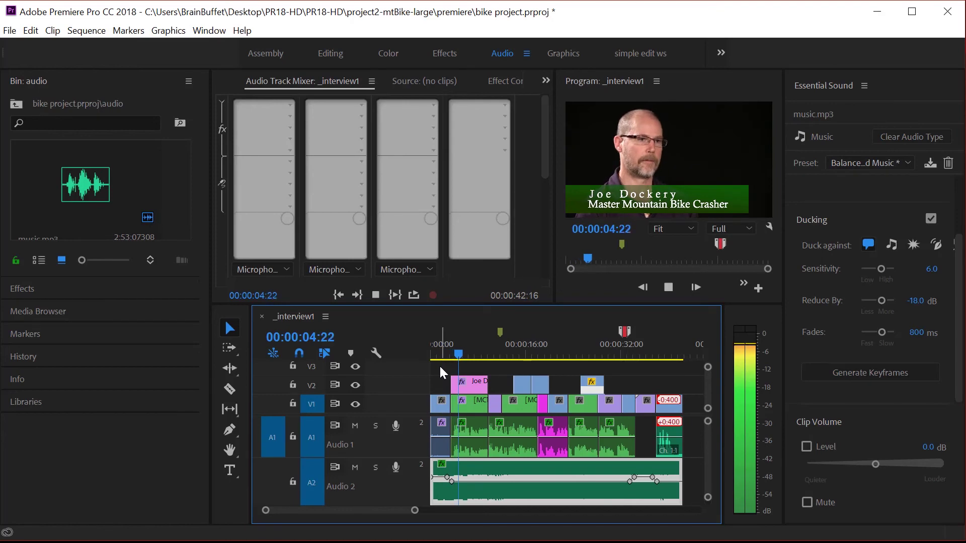
{"action": "left_click", "coordinate": [629, 355]}
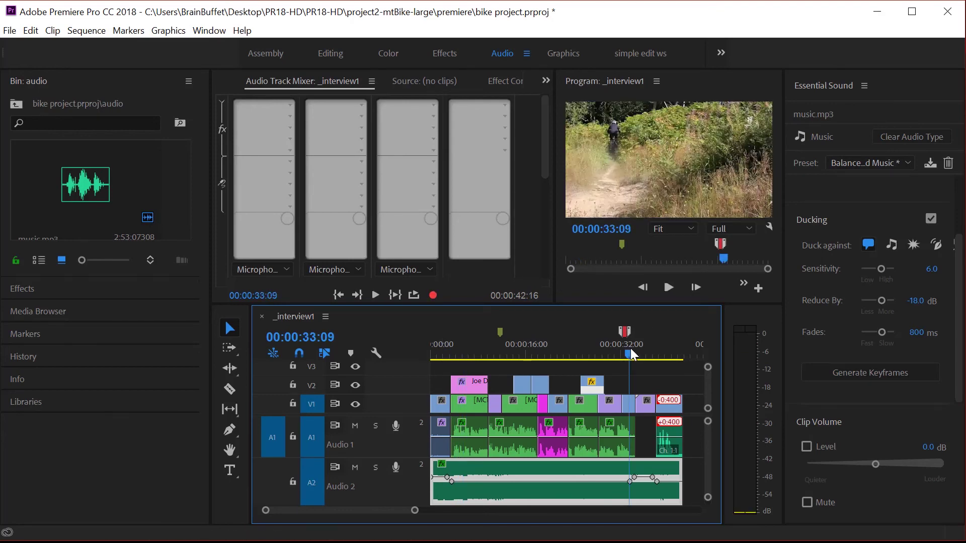
{"action": "left_click", "coordinate": [624, 351]}
{"action": "key", "text": "space"}
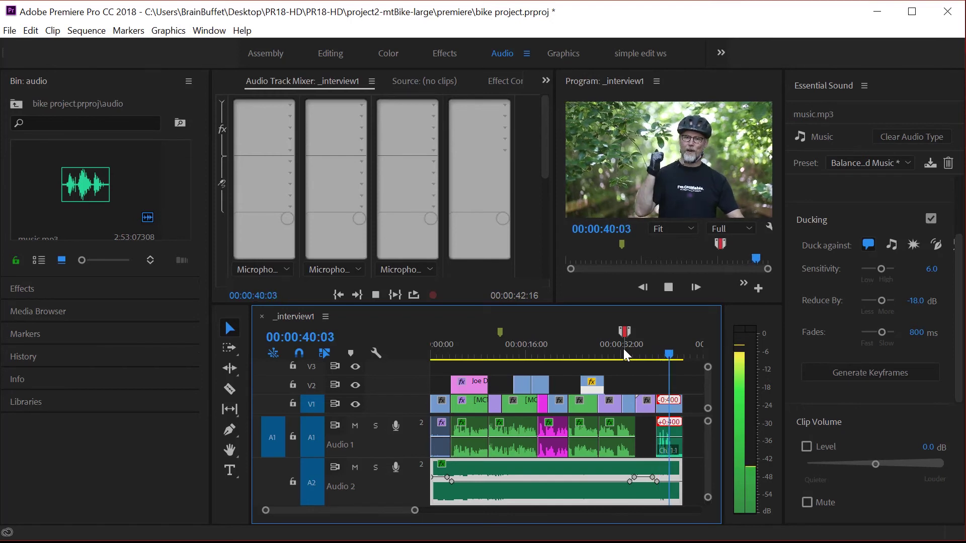
{"action": "key", "text": "space"}
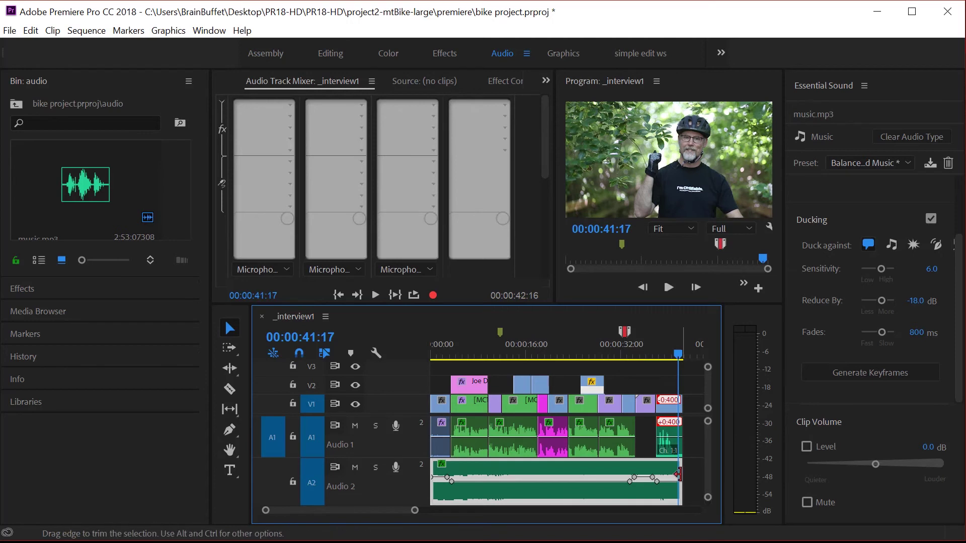
- Extend music.mp3 past the sequence end, regenerate its dialogue-ducking keyframes (-18 dB, 800 ms fades), and save
{"action": "left_click_drag", "start_coordinate": [679, 475], "coordinate": [640, 474]}
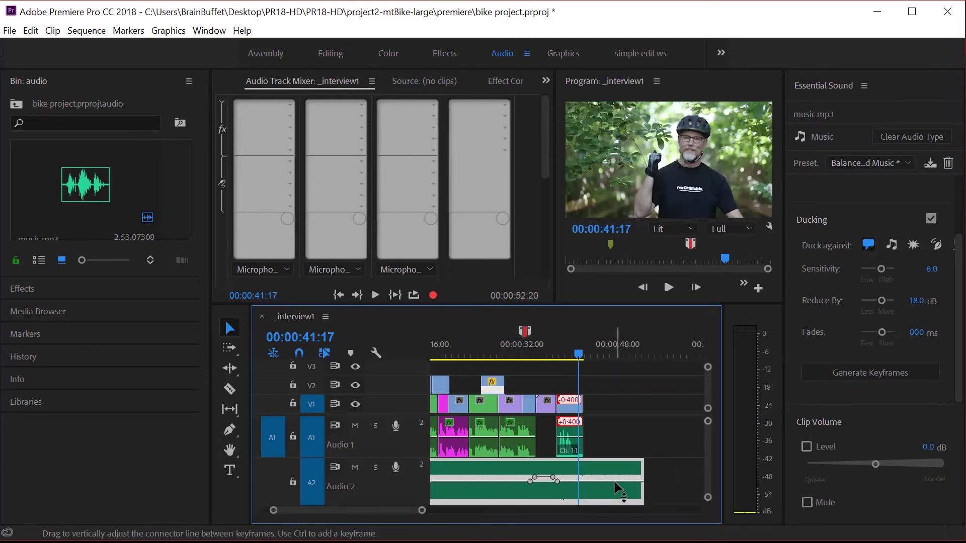
{"action": "left_click", "coordinate": [880, 373]}
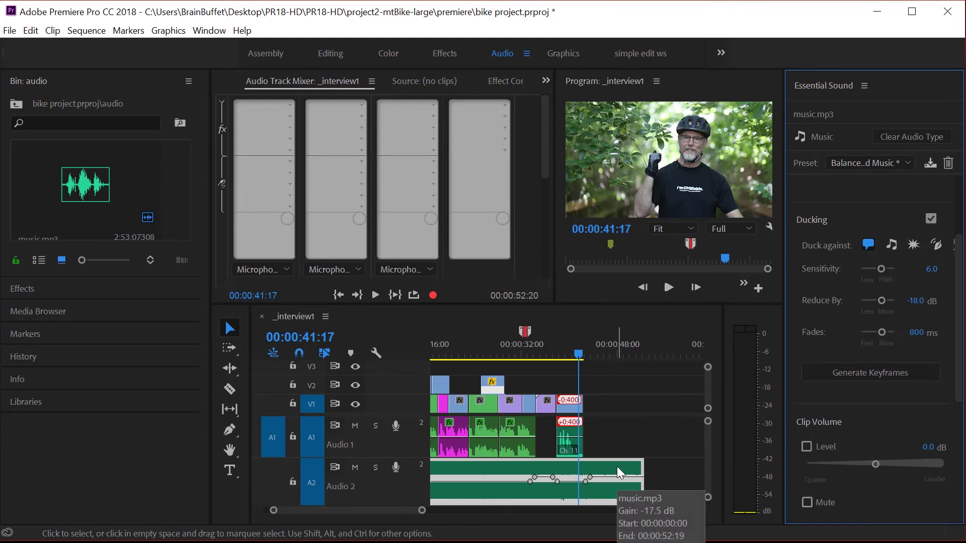
{"action": "key", "text": "ctrl+s"}
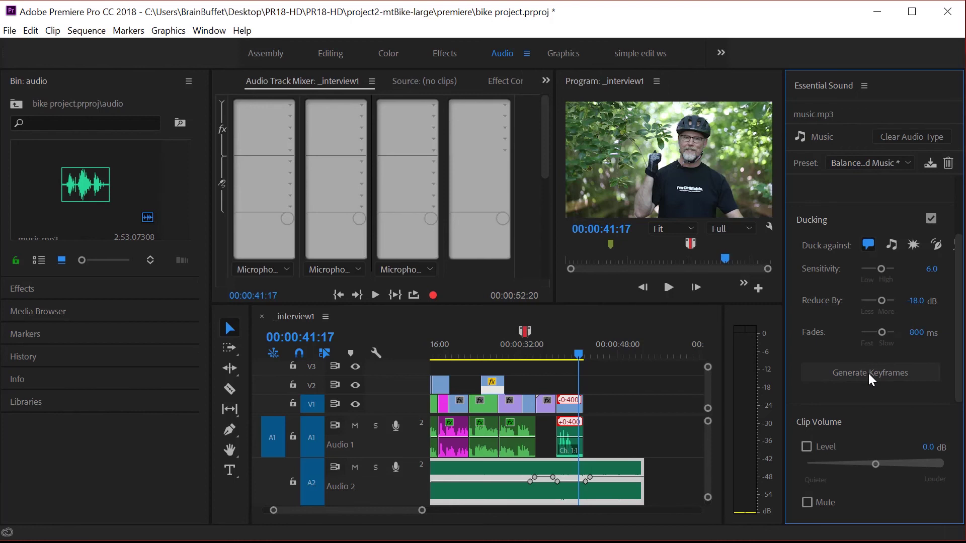
{"action": "left_click_drag", "start_coordinate": [400, 506], "coordinate": [386, 509]}
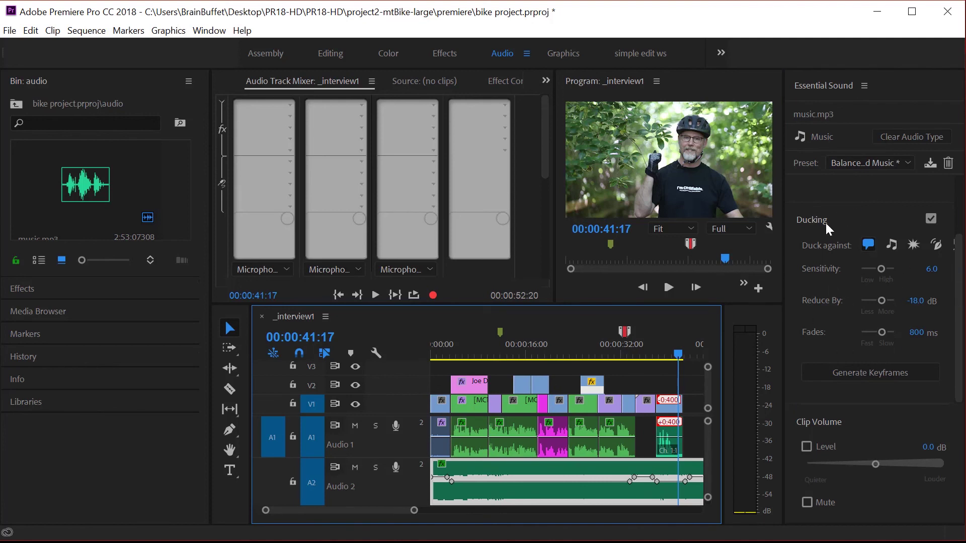
{"action": "left_click", "coordinate": [879, 164]}
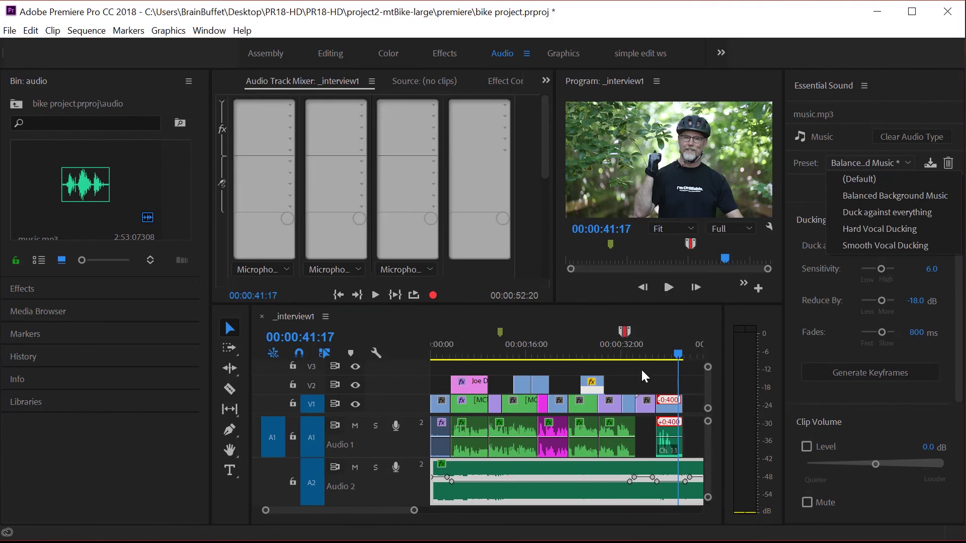
{"action": "left_click_drag", "start_coordinate": [649, 347], "coordinate": [640, 348]}
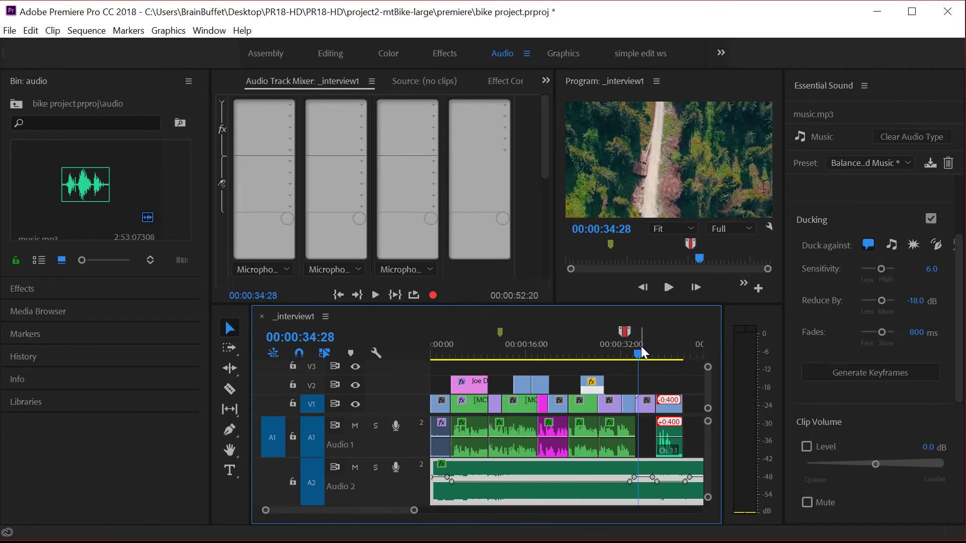